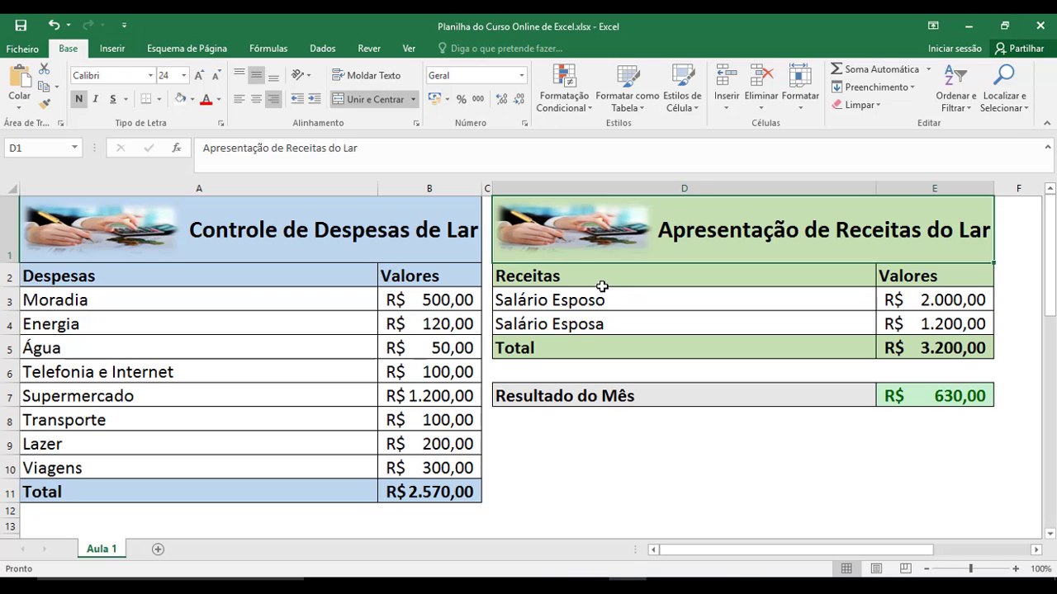
- Examine the expense table's values and total, and the title cells of the expense and income tables
{"action": "left_click", "coordinate": [342, 296]}
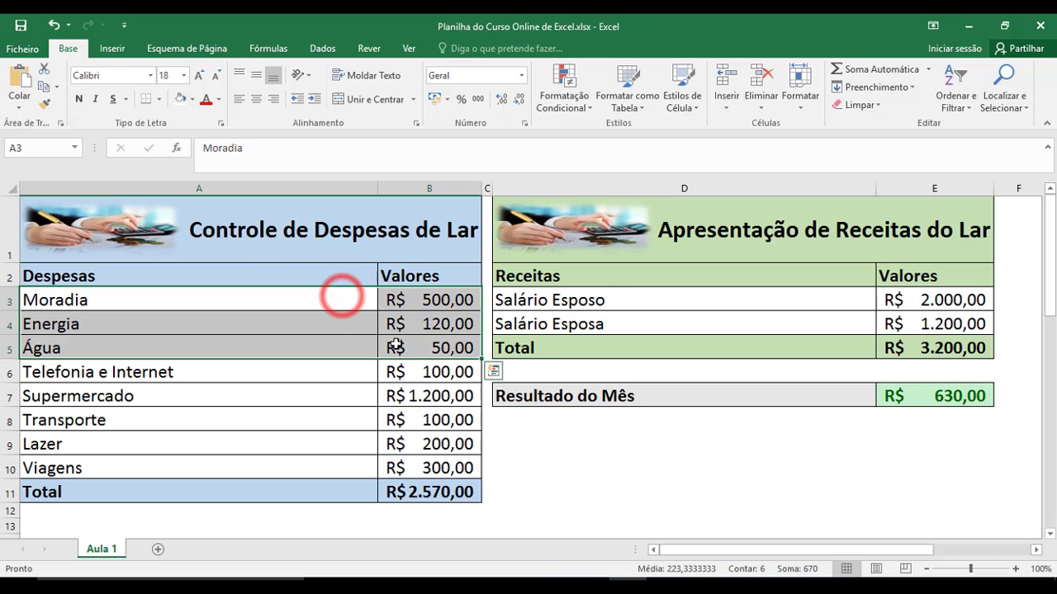
{"action": "left_click", "coordinate": [429, 470]}
{"action": "left_click_drag", "start_coordinate": [434, 308], "coordinate": [446, 512]}
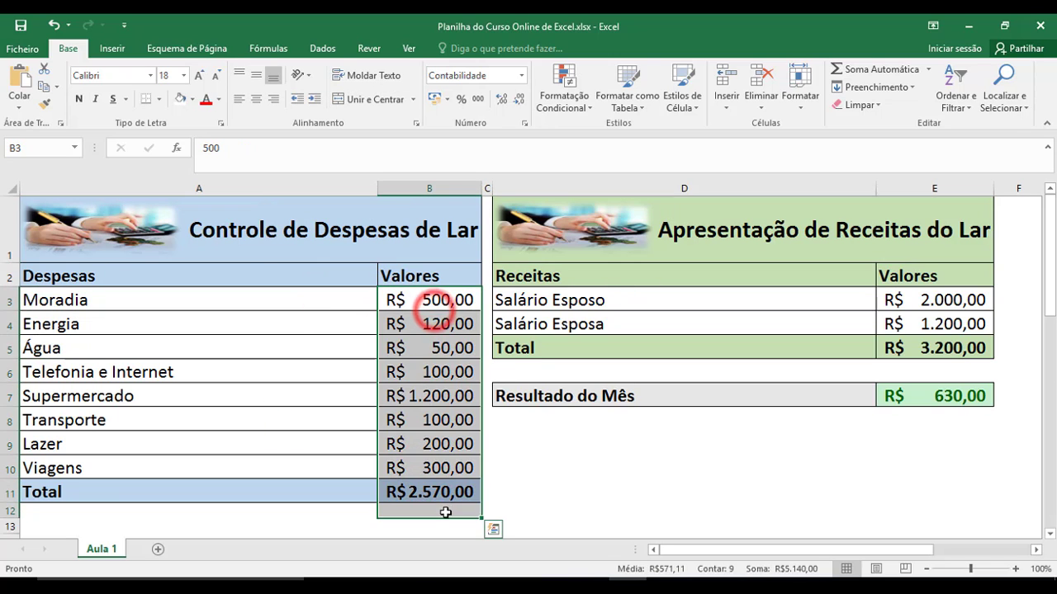
{"action": "left_click", "coordinate": [435, 493]}
{"action": "left_click", "coordinate": [605, 479]}
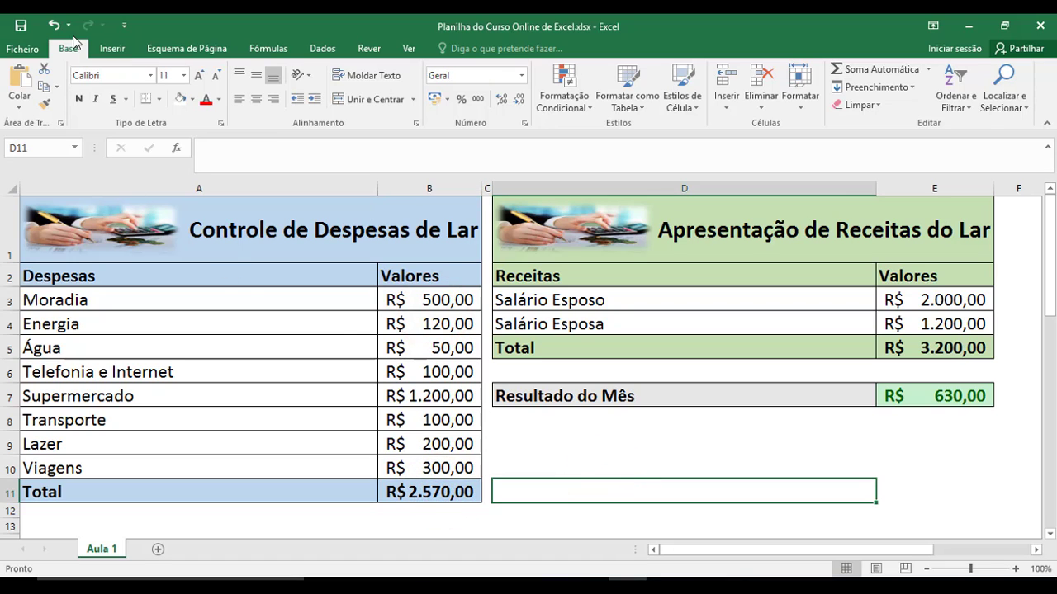
{"action": "left_click", "coordinate": [110, 47]}
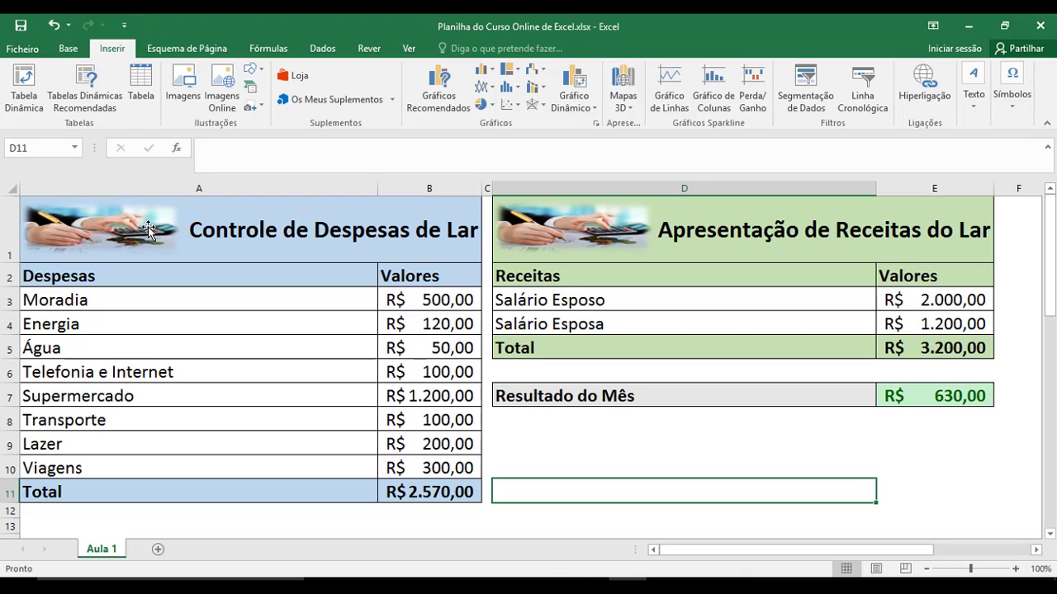
{"action": "left_click", "coordinate": [298, 239]}
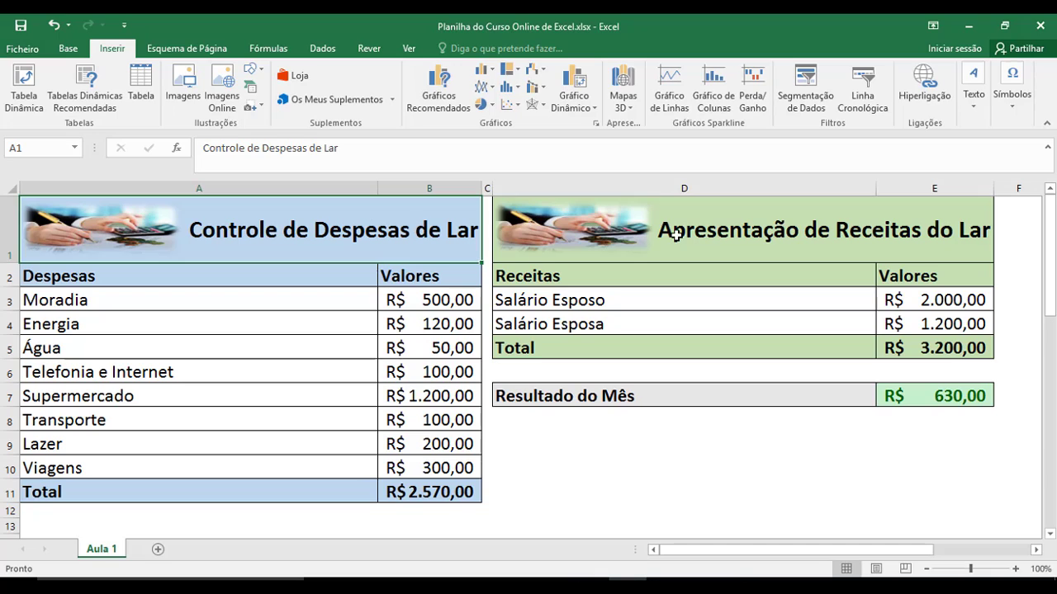
{"action": "left_click", "coordinate": [679, 231]}
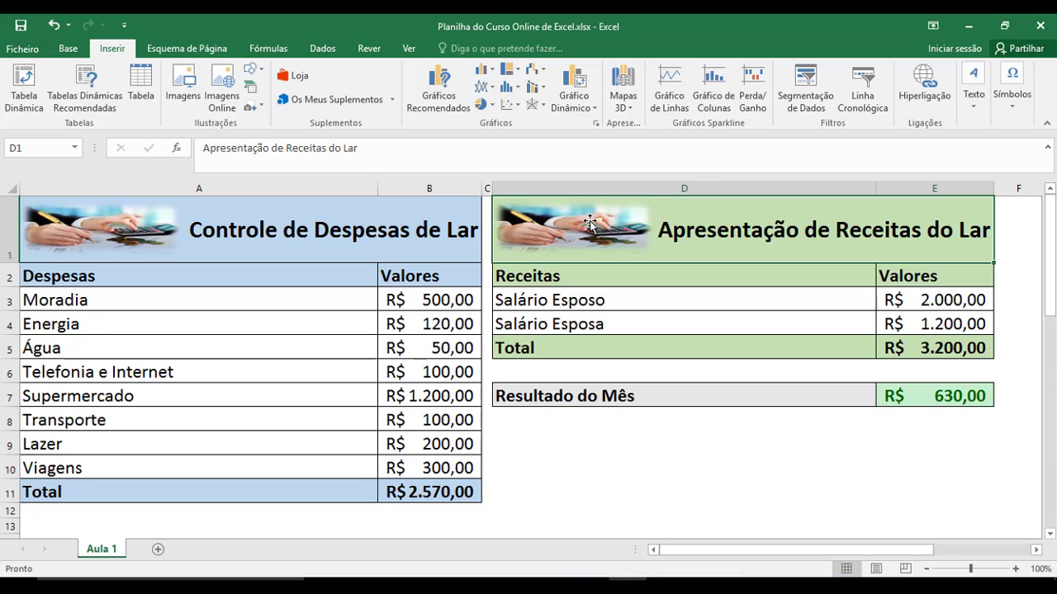
{"action": "left_click", "coordinate": [561, 419]}
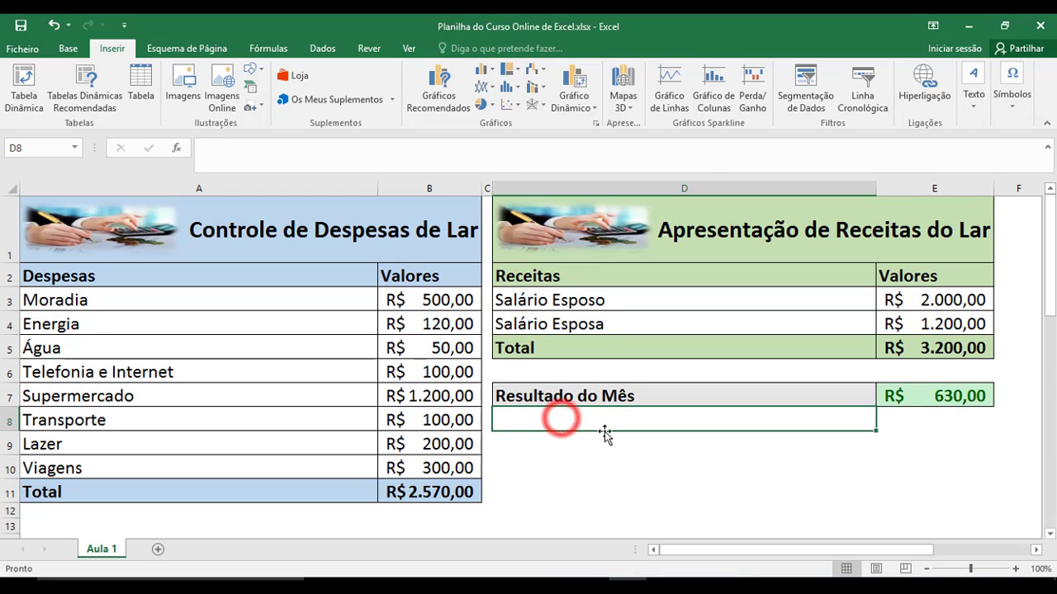
{"action": "left_click_drag", "start_coordinate": [609, 438], "coordinate": [589, 407]}
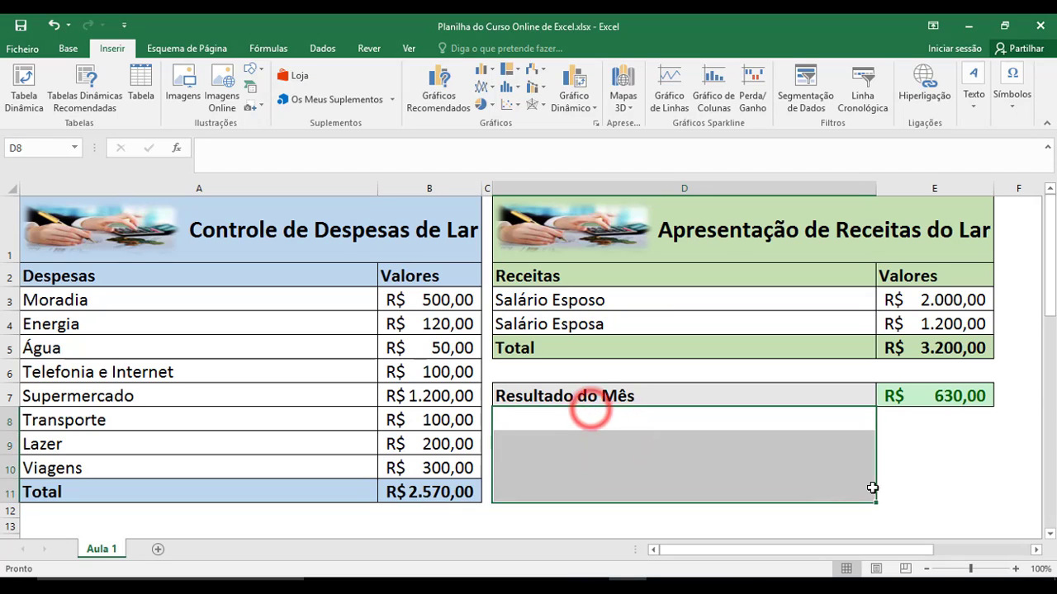
{"action": "left_click", "coordinate": [979, 471]}
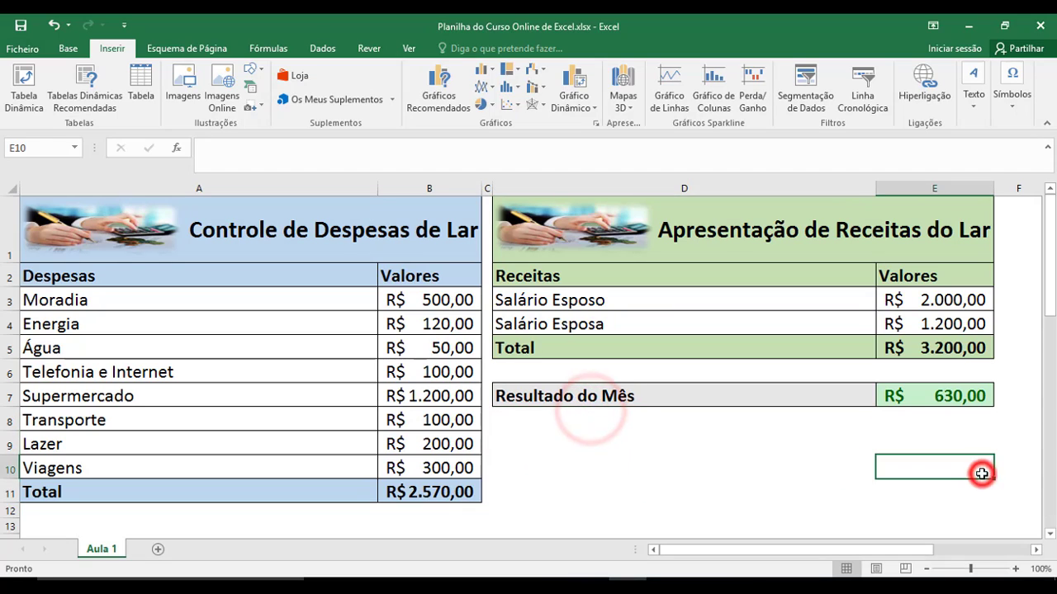
{"action": "left_click", "coordinate": [613, 463]}
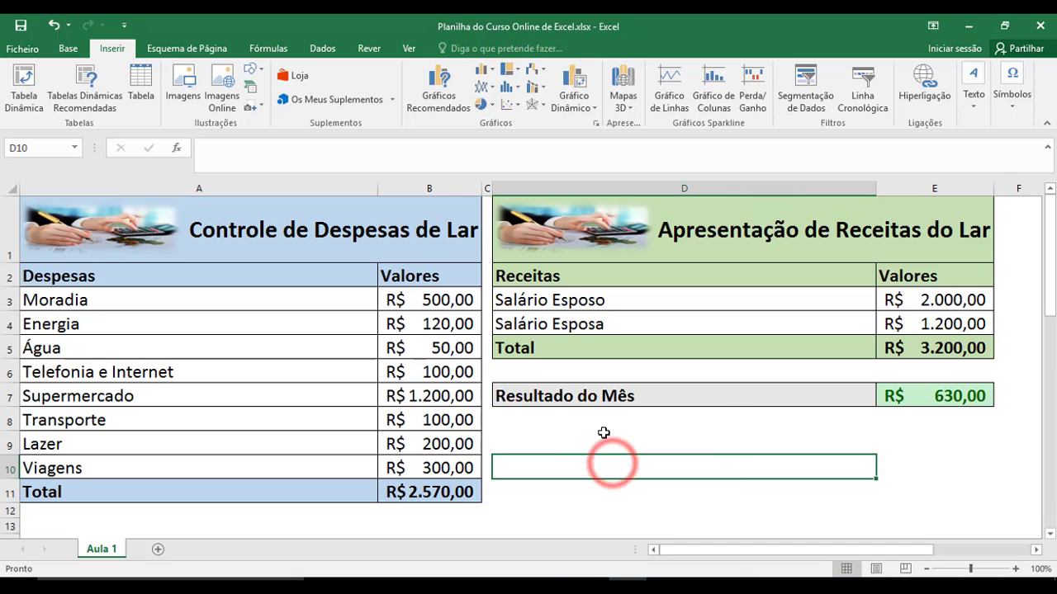
{"action": "left_click", "coordinate": [604, 434]}
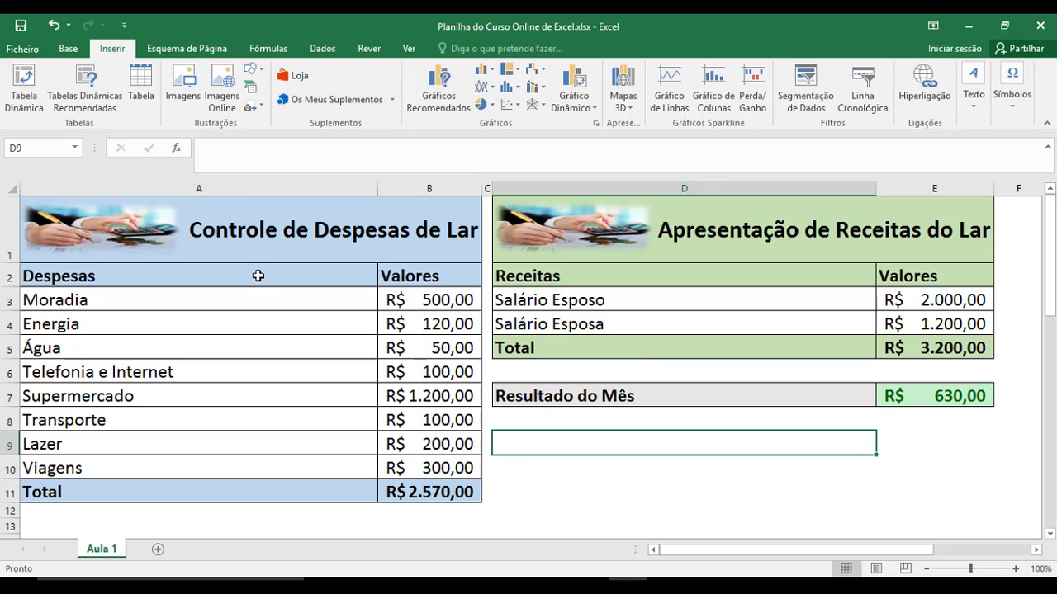
- Examine the expense names, their values and the total formula in the expense table
{"action": "left_click_drag", "start_coordinate": [259, 276], "coordinate": [446, 491]}
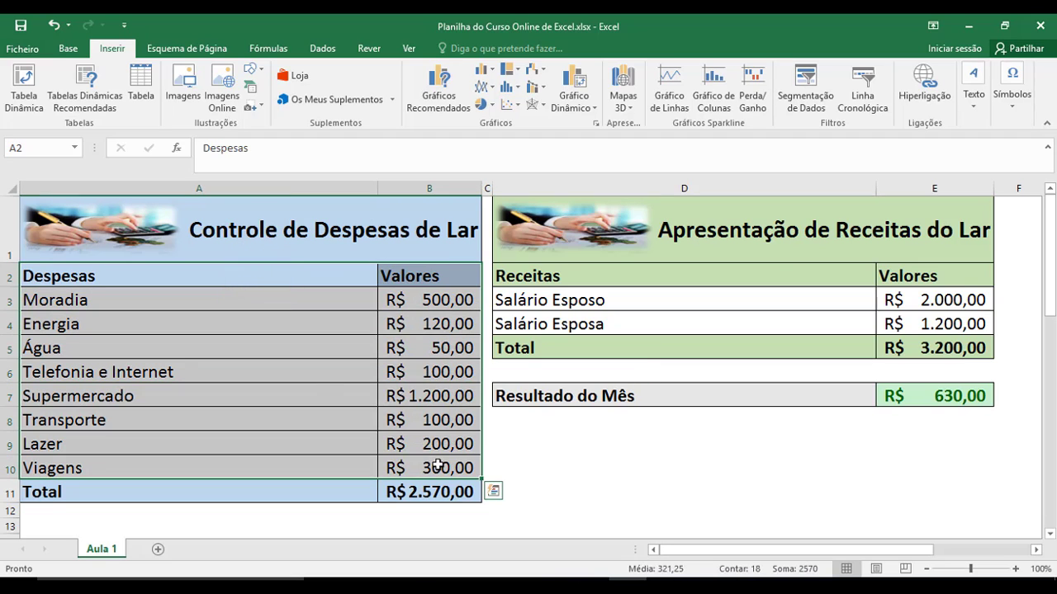
{"action": "left_click", "coordinate": [306, 373]}
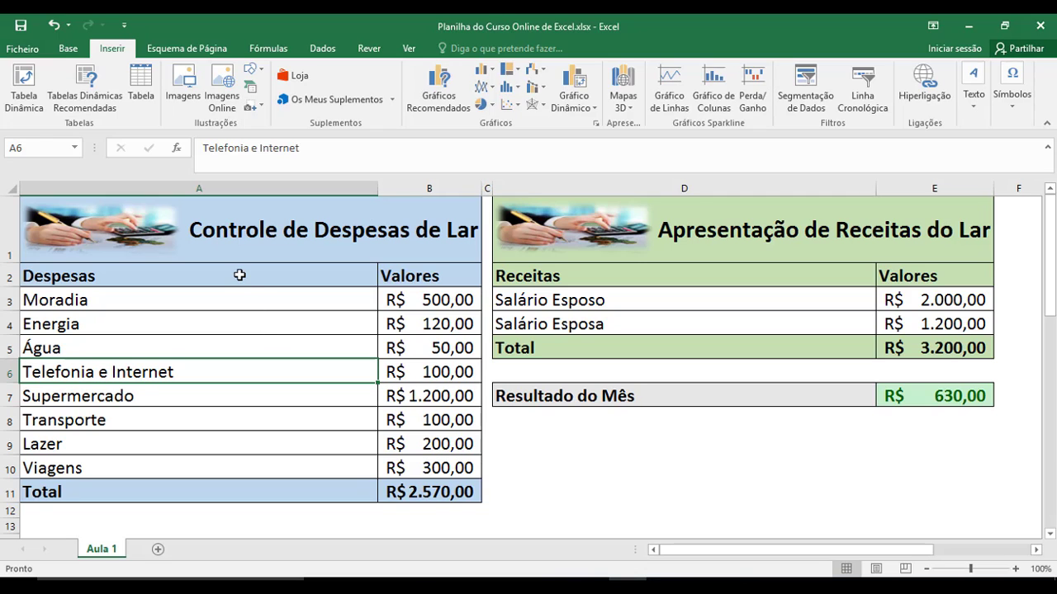
{"action": "left_click_drag", "start_coordinate": [239, 275], "coordinate": [428, 471]}
{"action": "left_click_drag", "start_coordinate": [160, 300], "coordinate": [171, 464]}
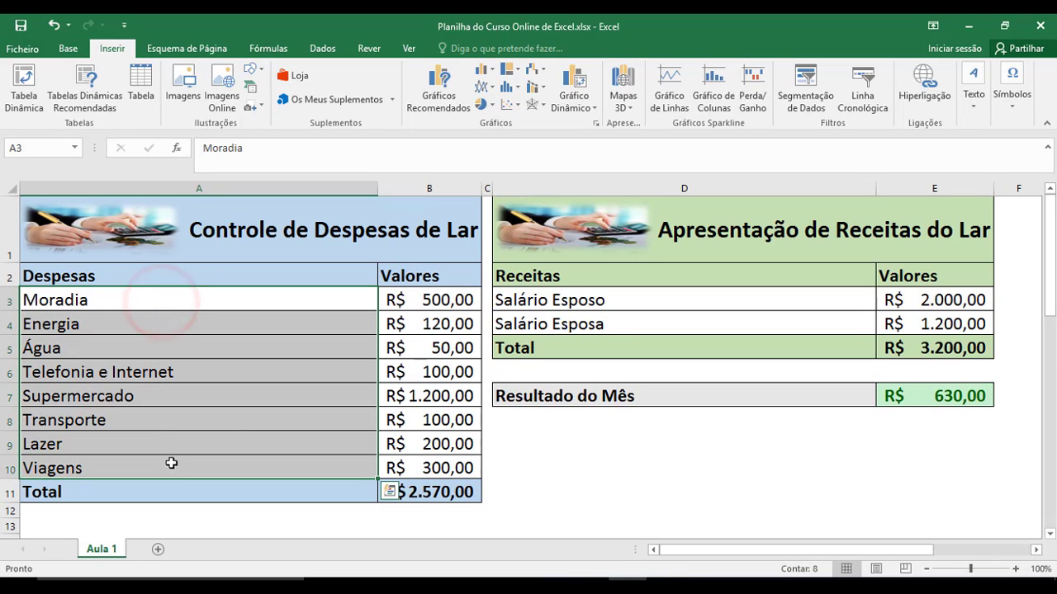
{"action": "left_click_drag", "start_coordinate": [404, 298], "coordinate": [440, 494]}
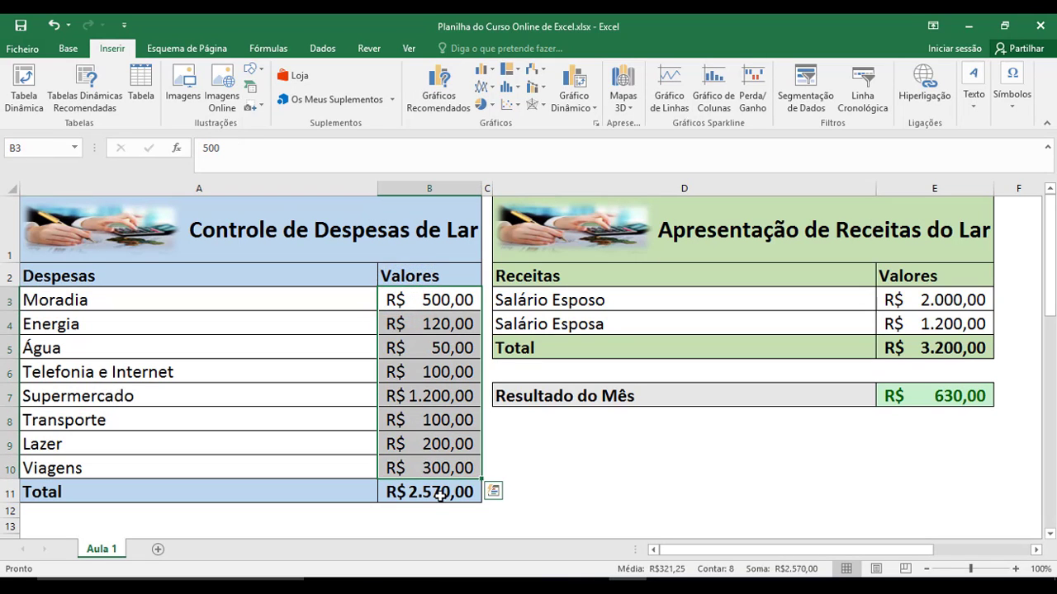
{"action": "left_click", "coordinate": [440, 494]}
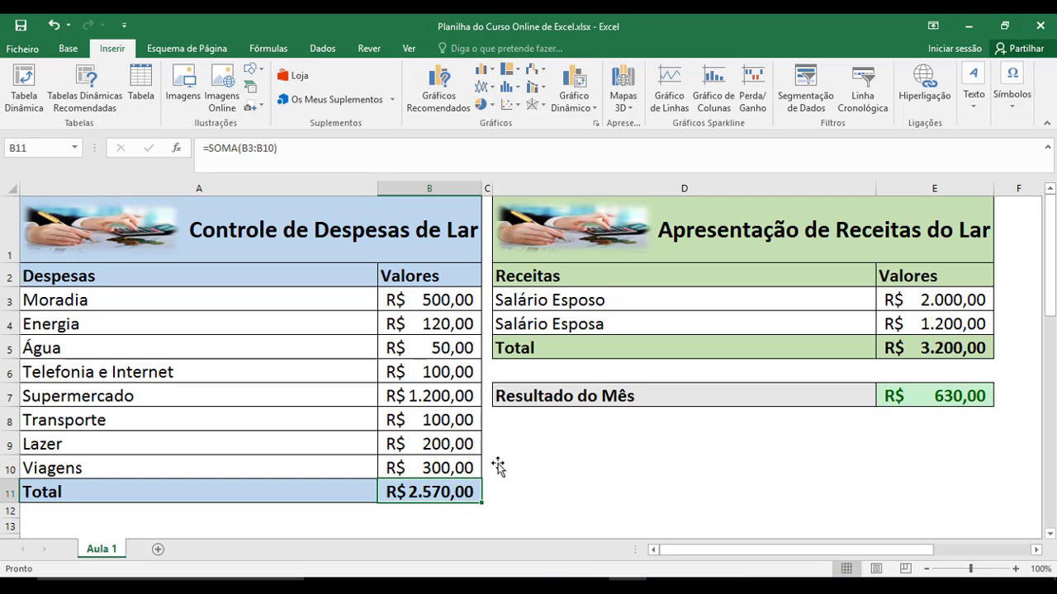
{"action": "left_click", "coordinate": [596, 416]}
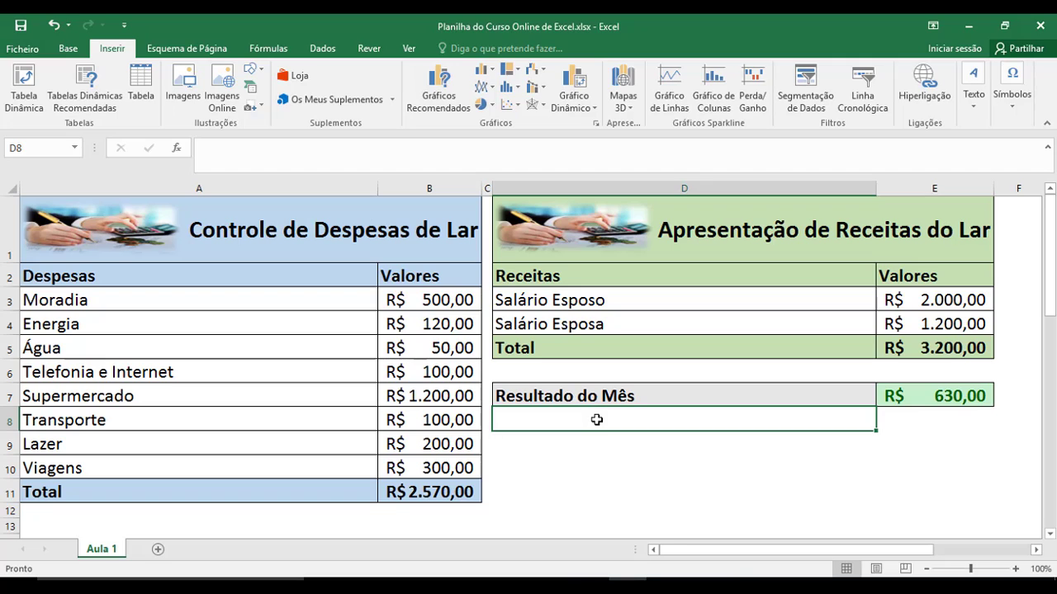
{"action": "key", "text": "Left"}
{"action": "key", "text": "Right"}
{"action": "key", "text": "Right"}
{"action": "key", "text": "Left"}
{"action": "key", "text": "Left"}
{"action": "key", "text": "Left"}
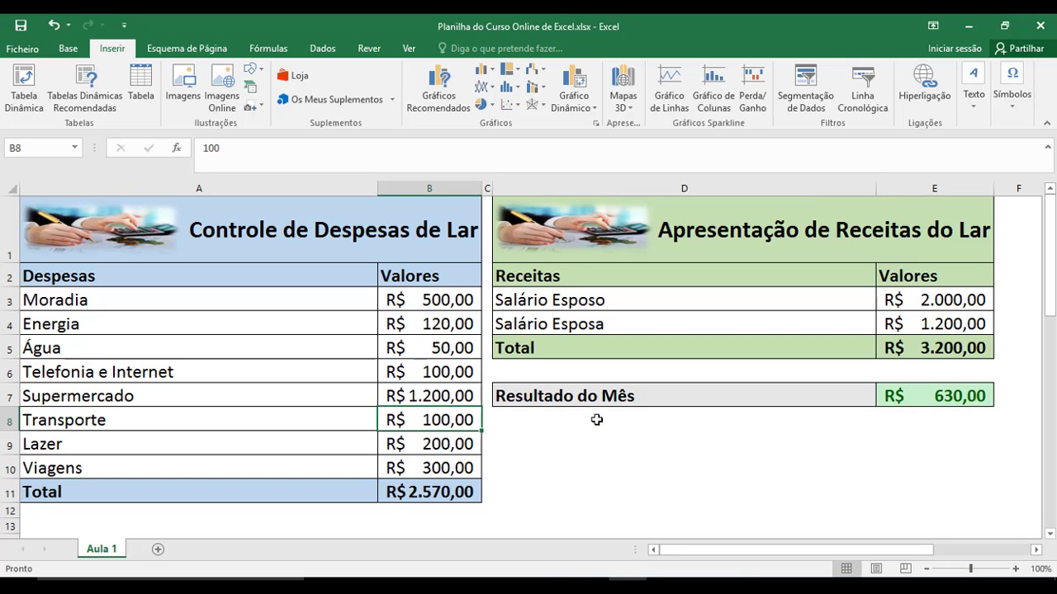
{"action": "left_click", "coordinate": [616, 444]}
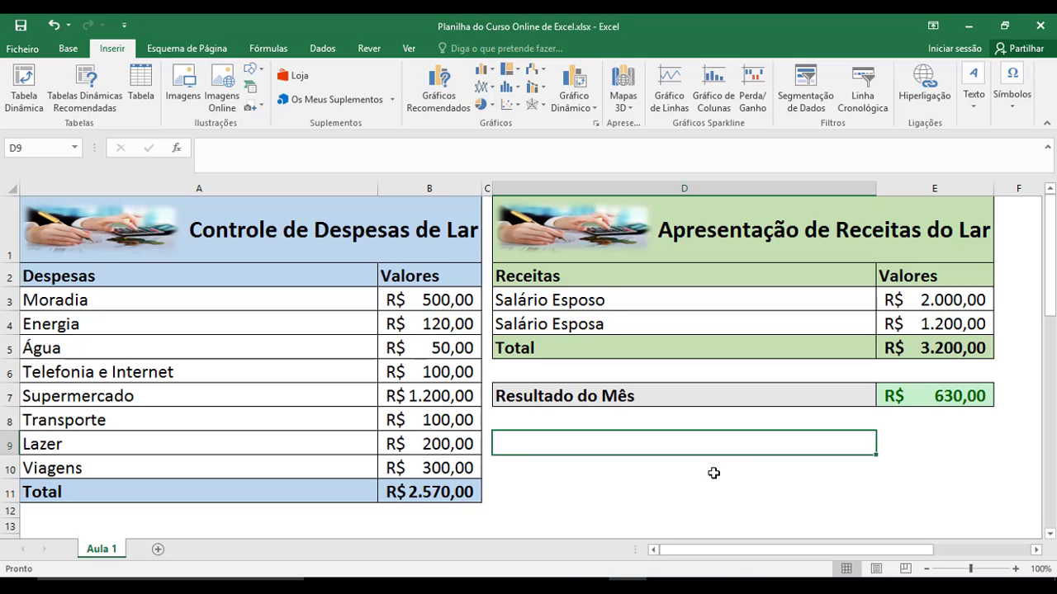
- Add a new worksheet to the workbook and rename the Aula 1 sheet as "Aula 1 e 2"
{"action": "left_click", "coordinate": [157, 549]}
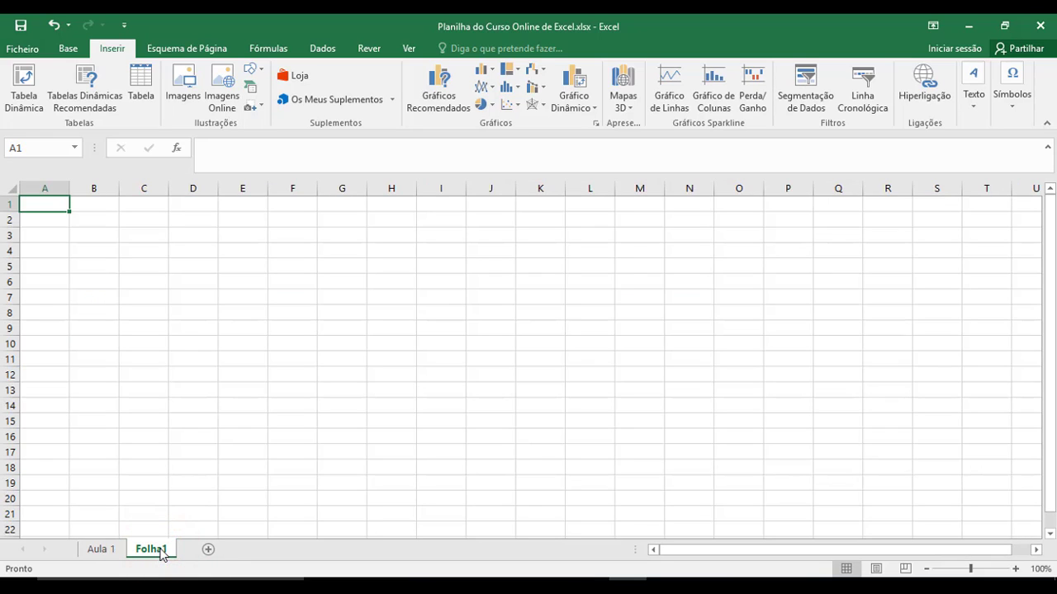
{"action": "left_click", "coordinate": [93, 551]}
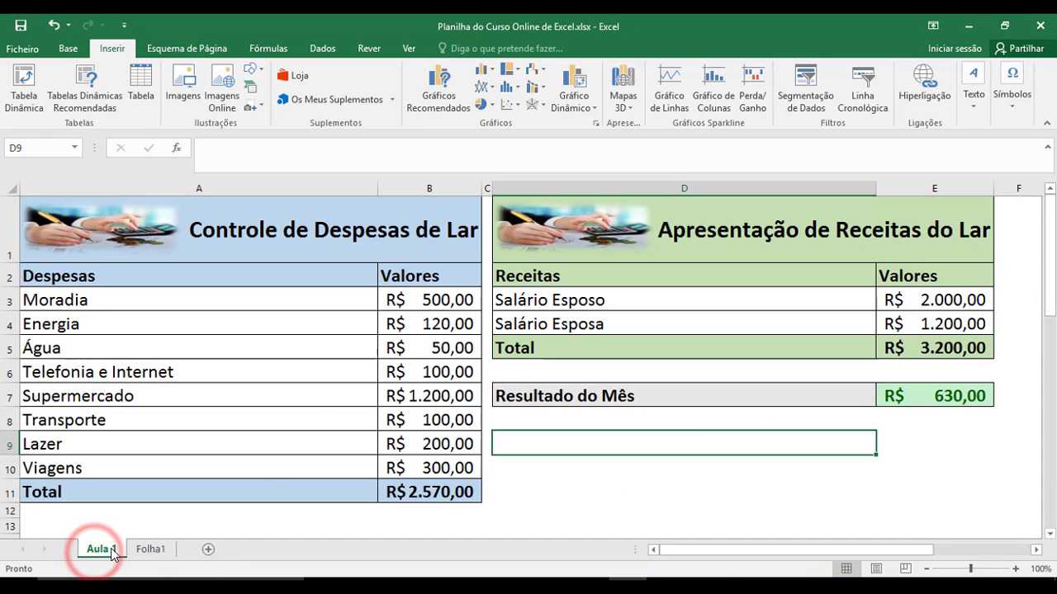
{"action": "right_click", "coordinate": [114, 552]}
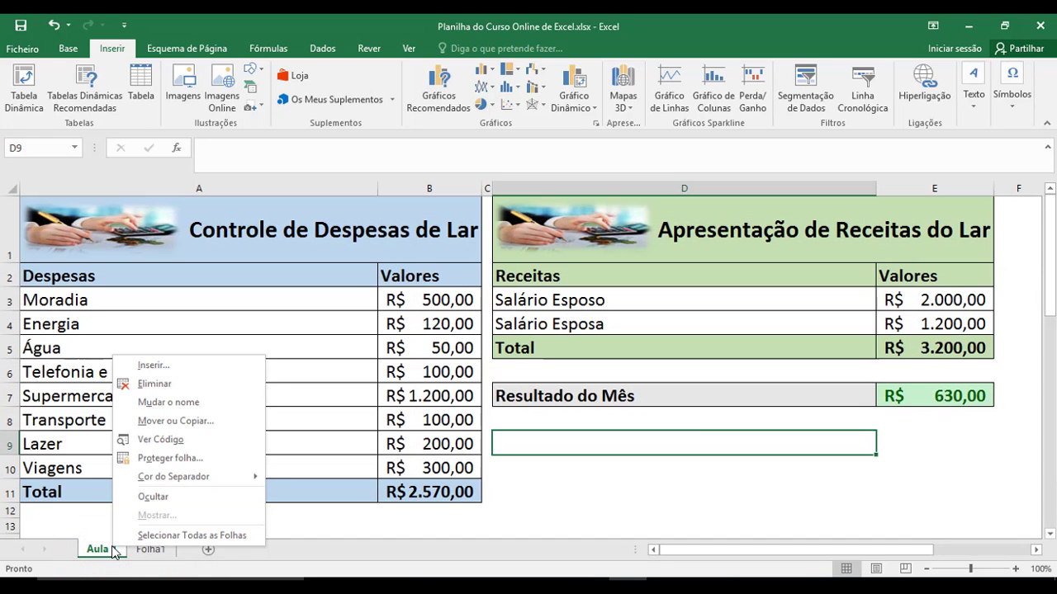
{"action": "left_click", "coordinate": [206, 401]}
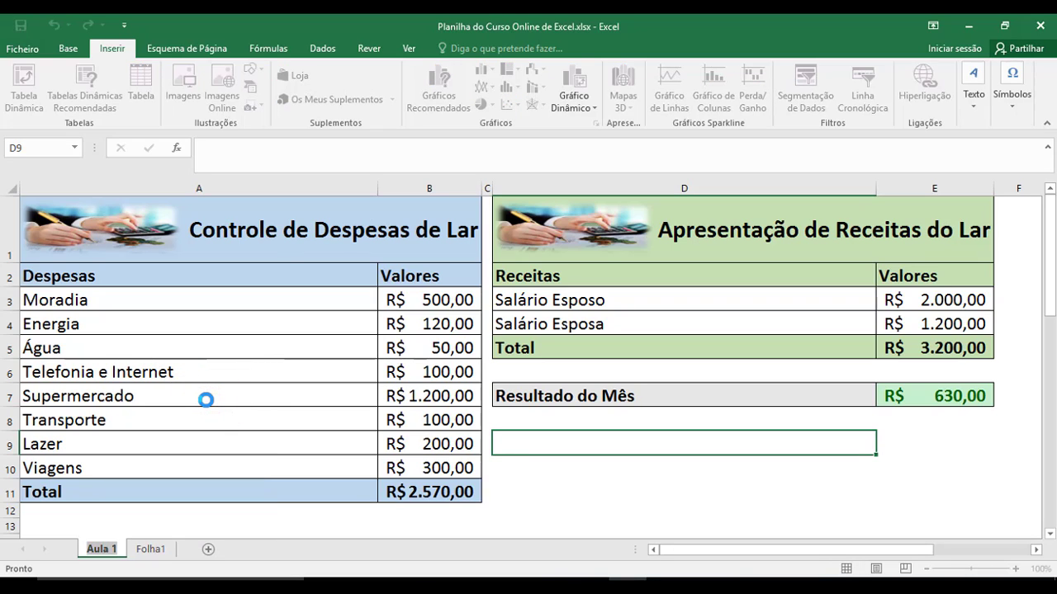
{"action": "key", "text": "Right"}
{"action": "type", "text": "e"}
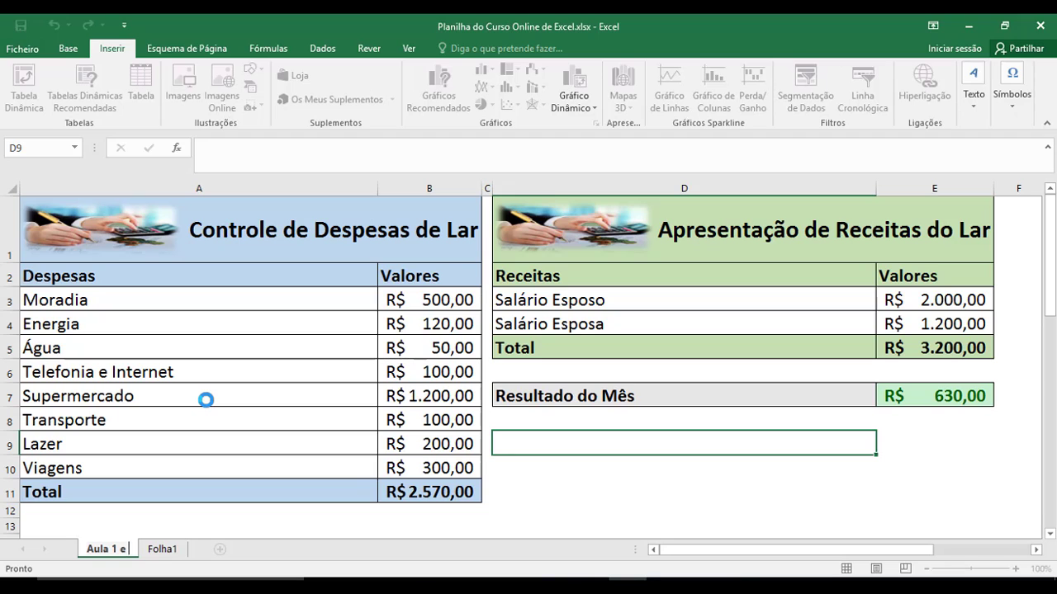
{"action": "type", "text": " 2"}
- Rename the new blank sheet Folha1 as "Aula 3" and keep it as the active sheet
{"action": "left_click", "coordinate": [166, 549]}
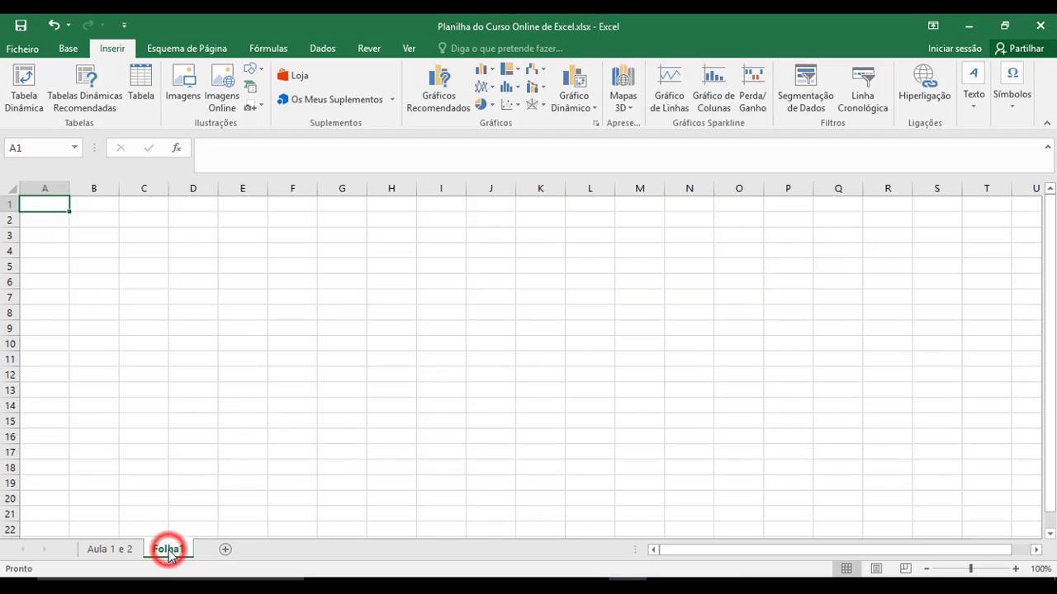
{"action": "right_click", "coordinate": [167, 549]}
{"action": "left_click", "coordinate": [255, 405]}
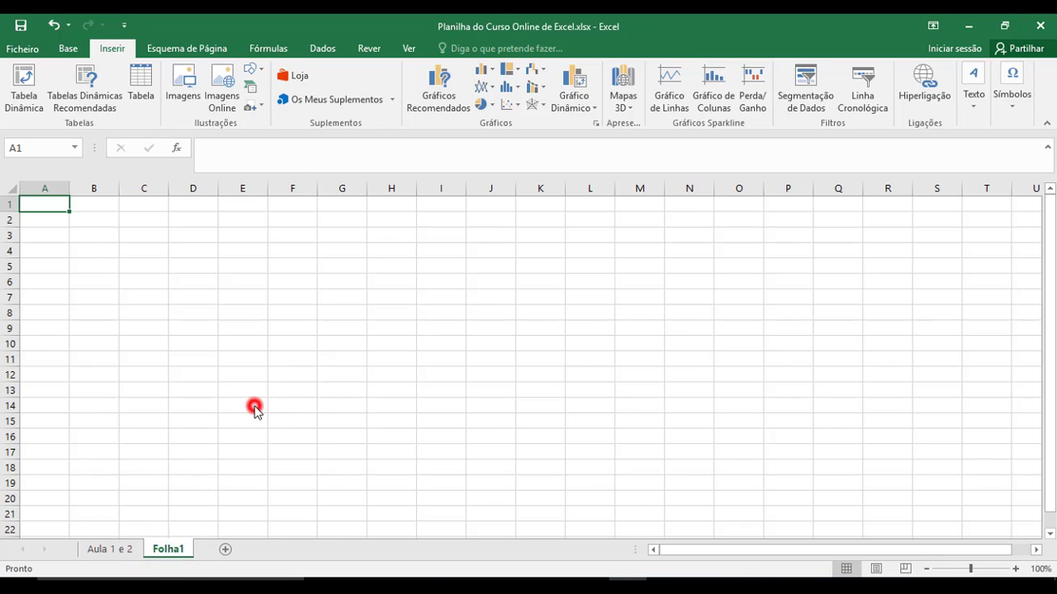
{"action": "type", "text": "Alu"}
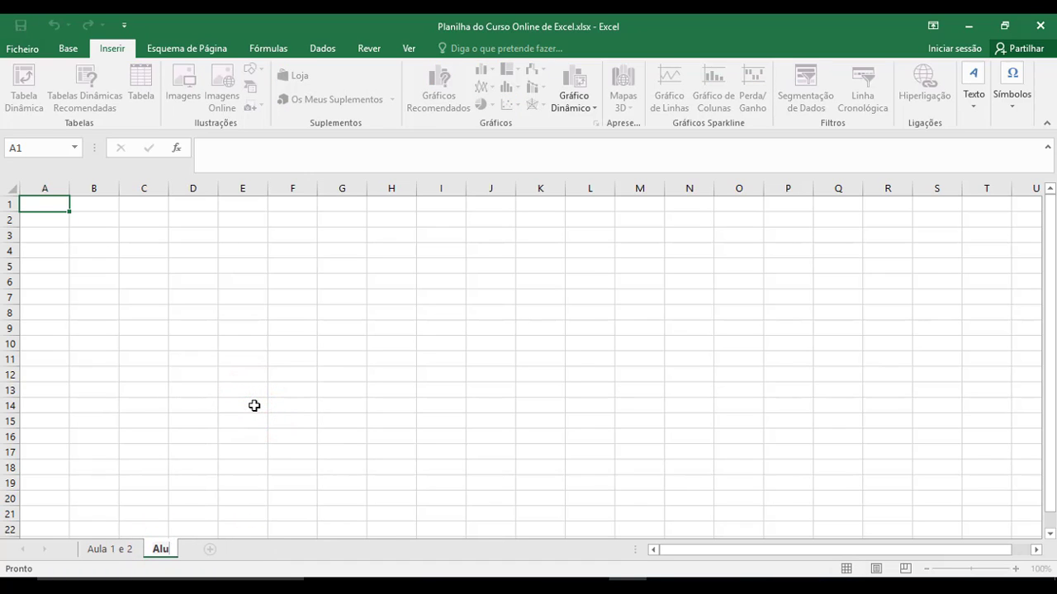
{"action": "type", "text": "a 3"}
{"action": "key", "text": "Return"}
{"action": "left_click", "coordinate": [124, 548]}
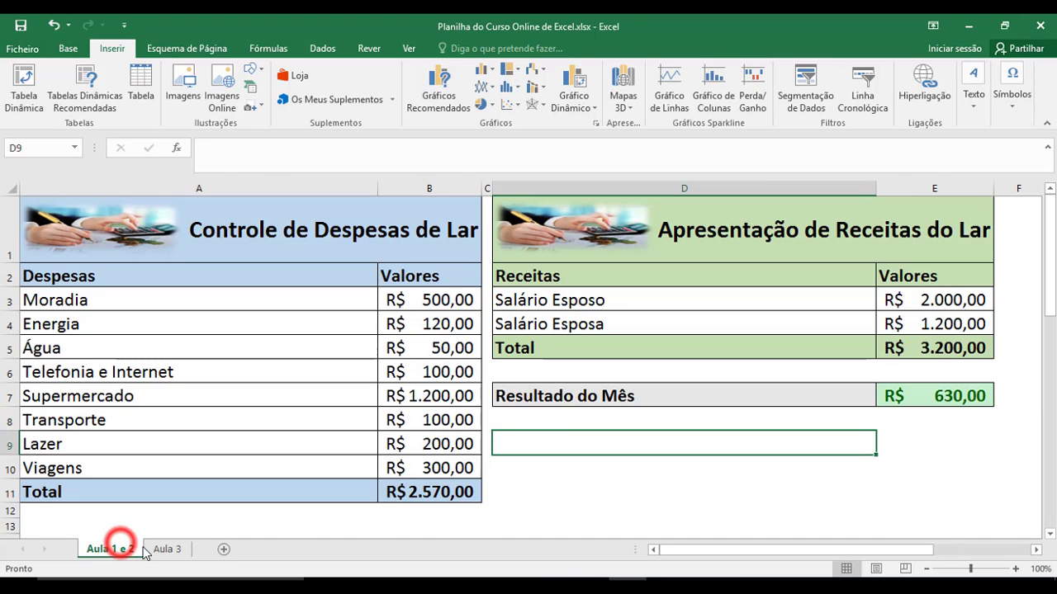
{"action": "left_click", "coordinate": [161, 552]}
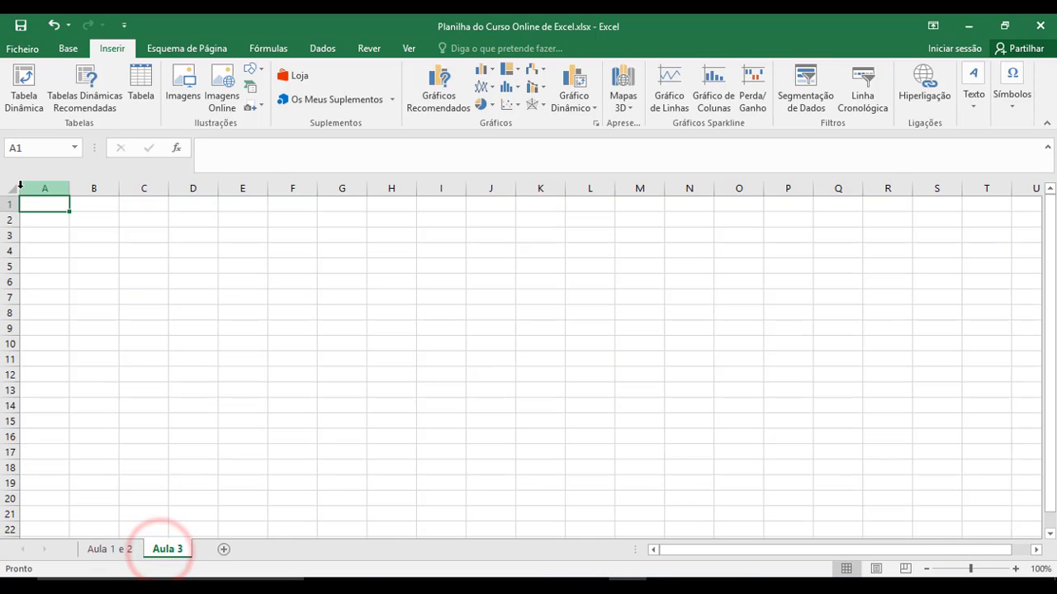
{"action": "left_click", "coordinate": [276, 317]}
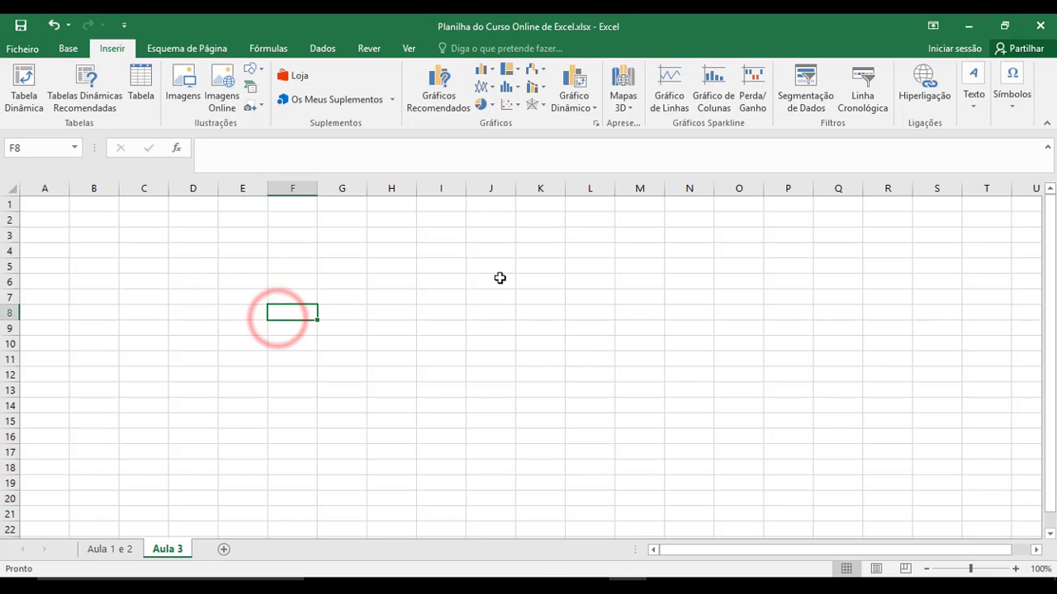
{"action": "left_click", "coordinate": [462, 249]}
{"action": "left_click", "coordinate": [283, 264]}
{"action": "left_click", "coordinate": [157, 217]}
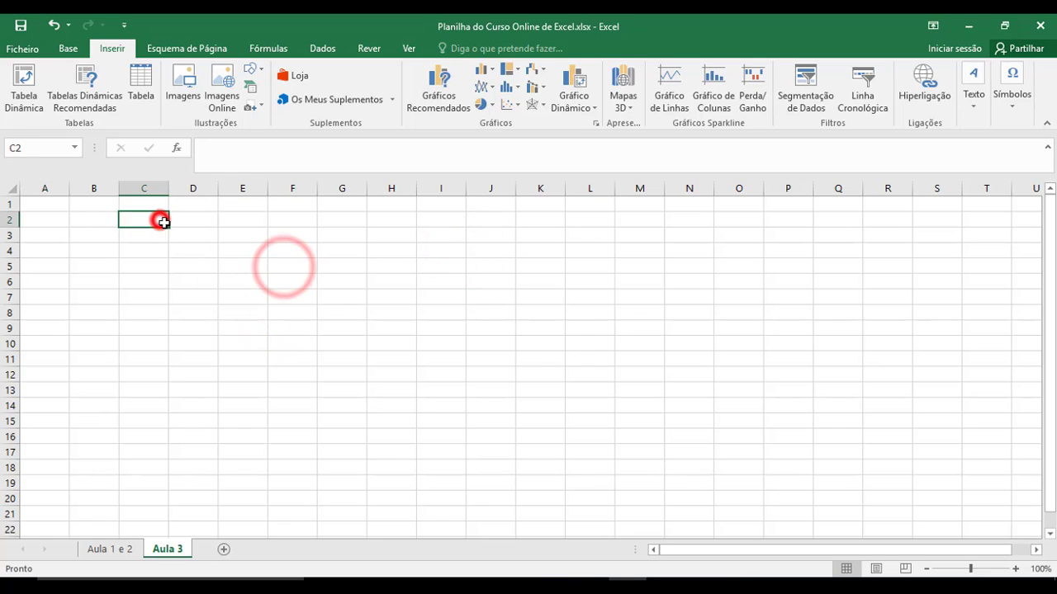
{"action": "left_click", "coordinate": [243, 273]}
{"action": "left_click", "coordinate": [284, 386]}
{"action": "left_click", "coordinate": [173, 286]}
{"action": "left_click", "coordinate": [42, 229]}
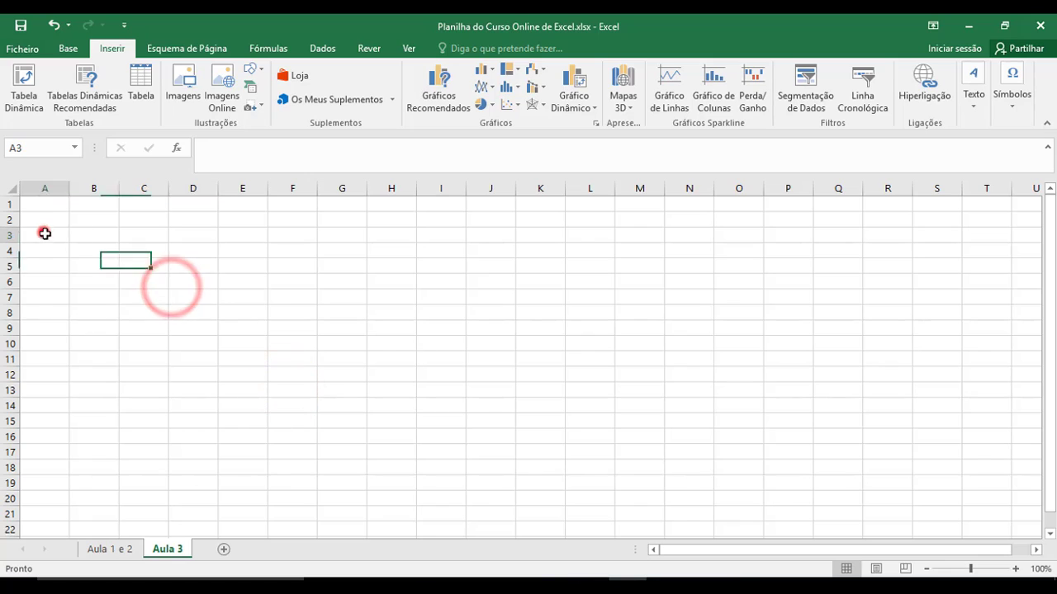
{"action": "left_click", "coordinate": [193, 267]}
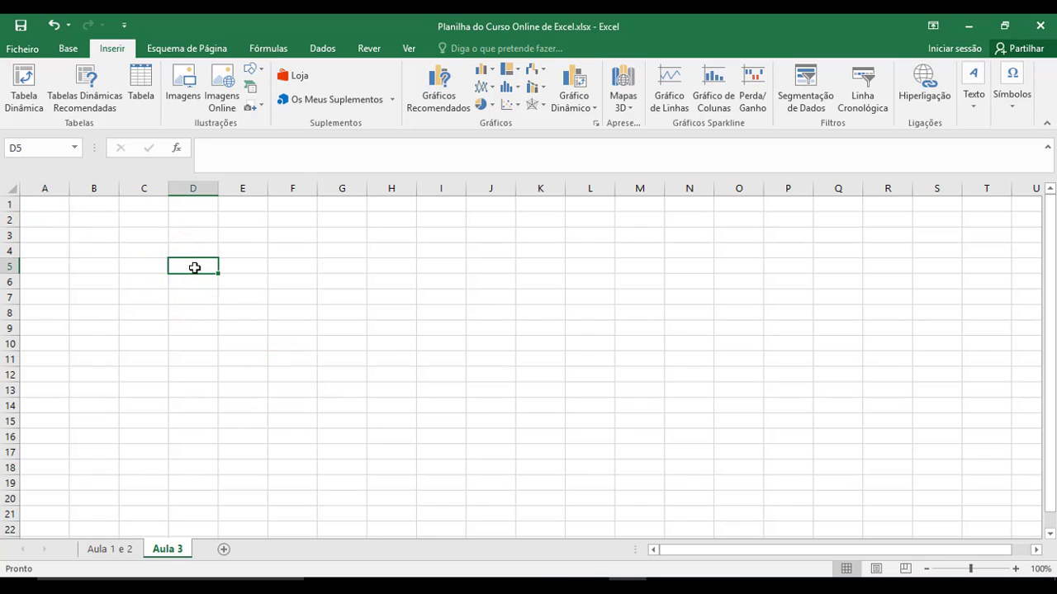
{"action": "left_click", "coordinate": [94, 231]}
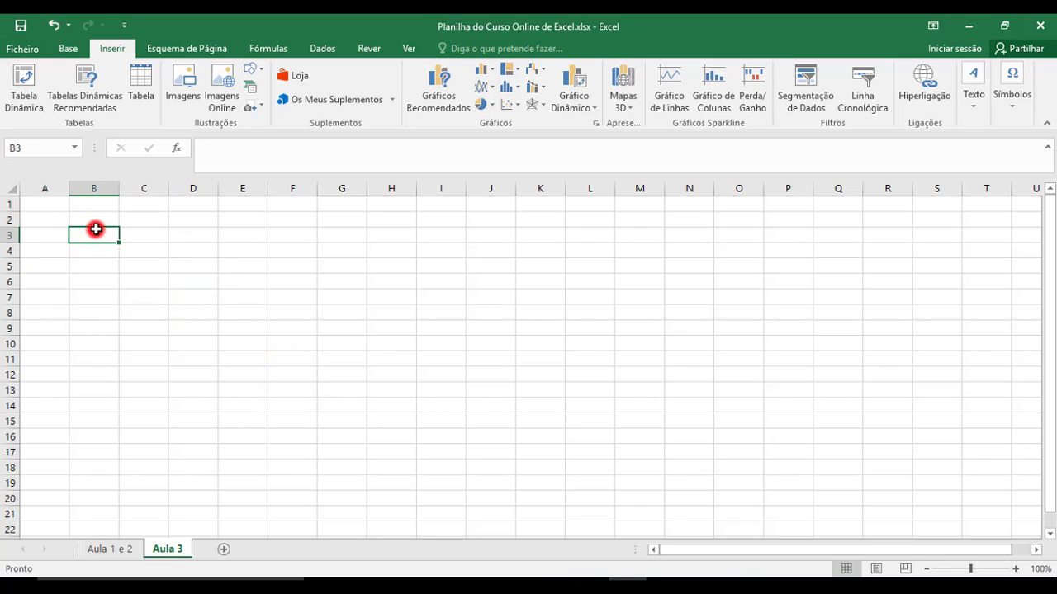
{"action": "left_click", "coordinate": [284, 280]}
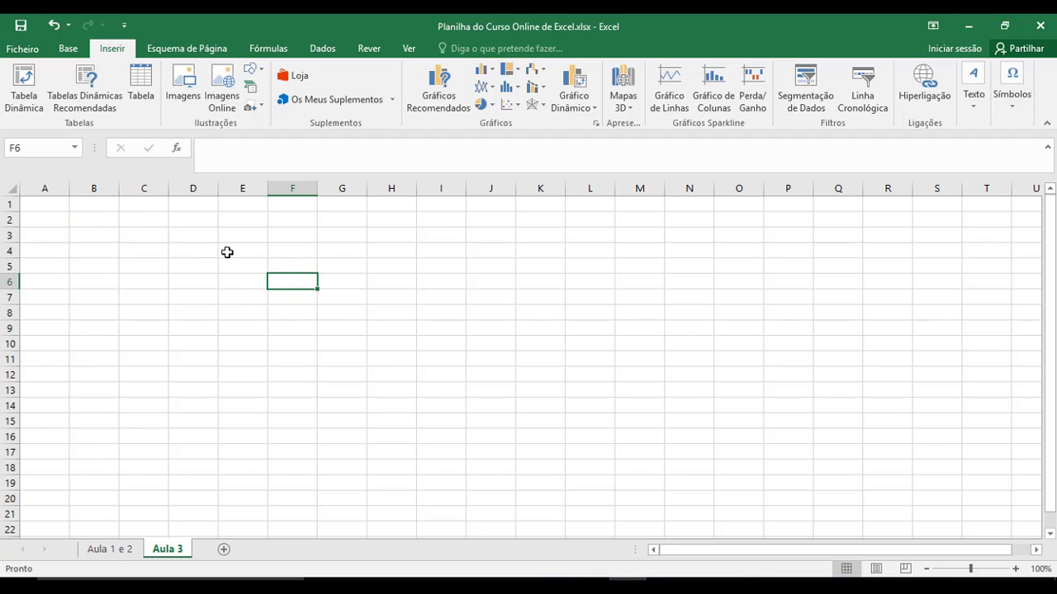
- Fill every cell of the Aula 3 sheet with white so the gridlines are hidden
{"action": "left_click", "coordinate": [11, 188]}
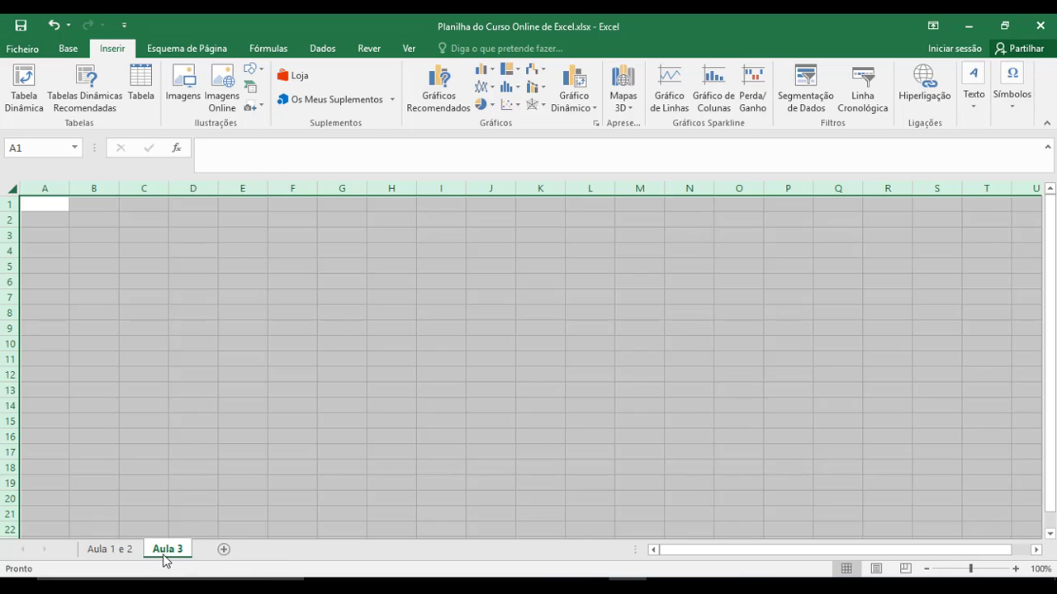
{"action": "left_click", "coordinate": [68, 48]}
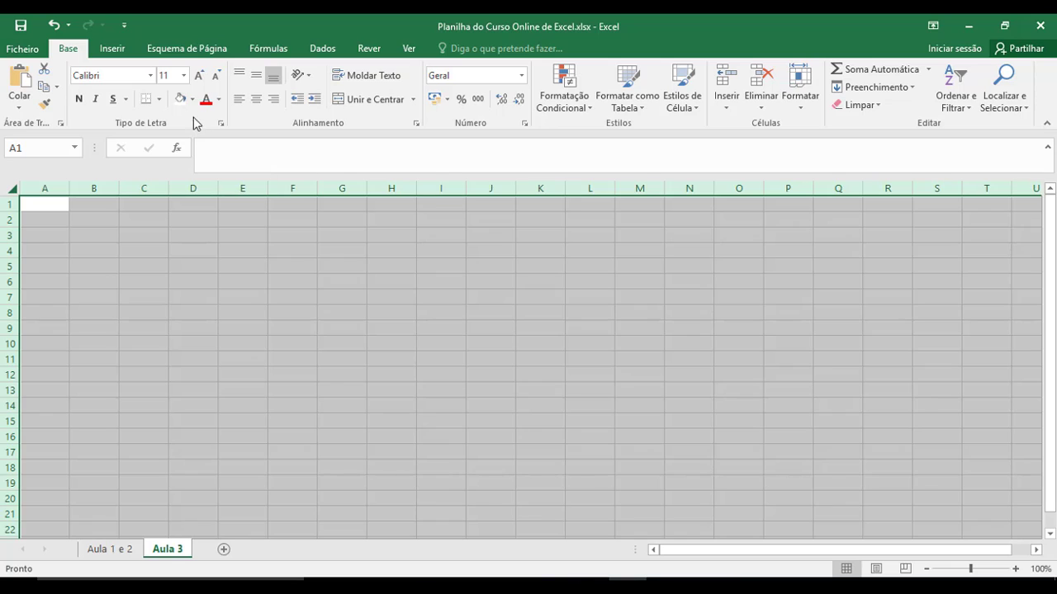
{"action": "left_click", "coordinate": [179, 100]}
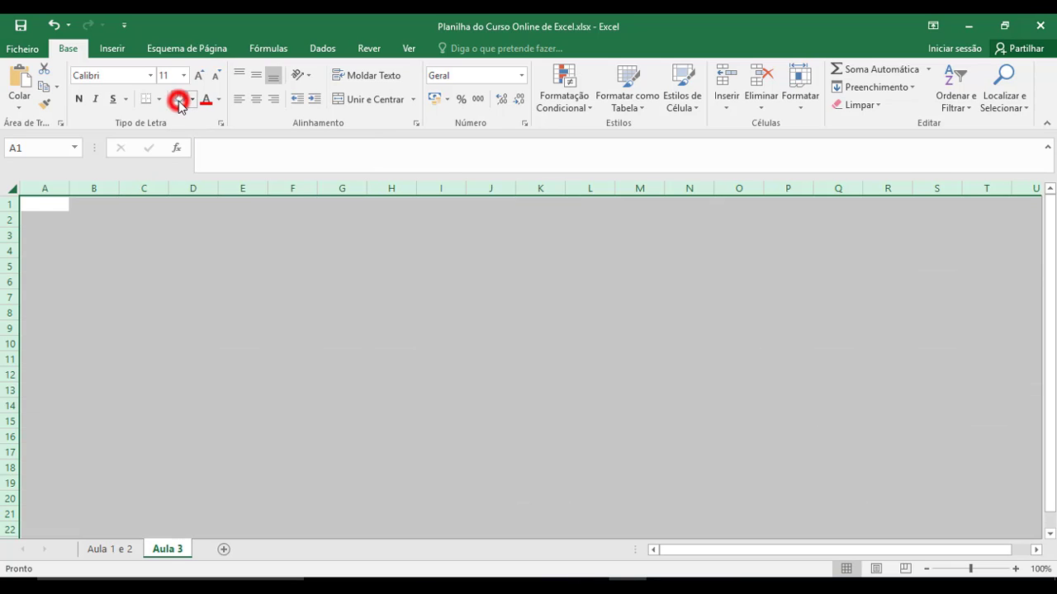
{"action": "left_click", "coordinate": [260, 213]}
{"action": "left_click", "coordinate": [555, 283]}
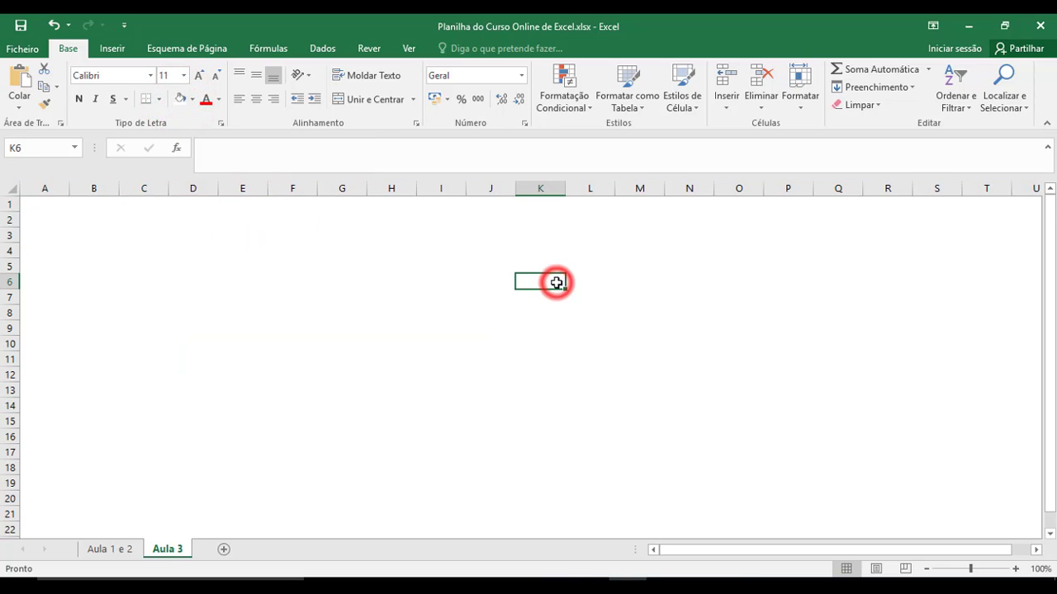
{"action": "left_click_drag", "start_coordinate": [248, 267], "coordinate": [220, 266]}
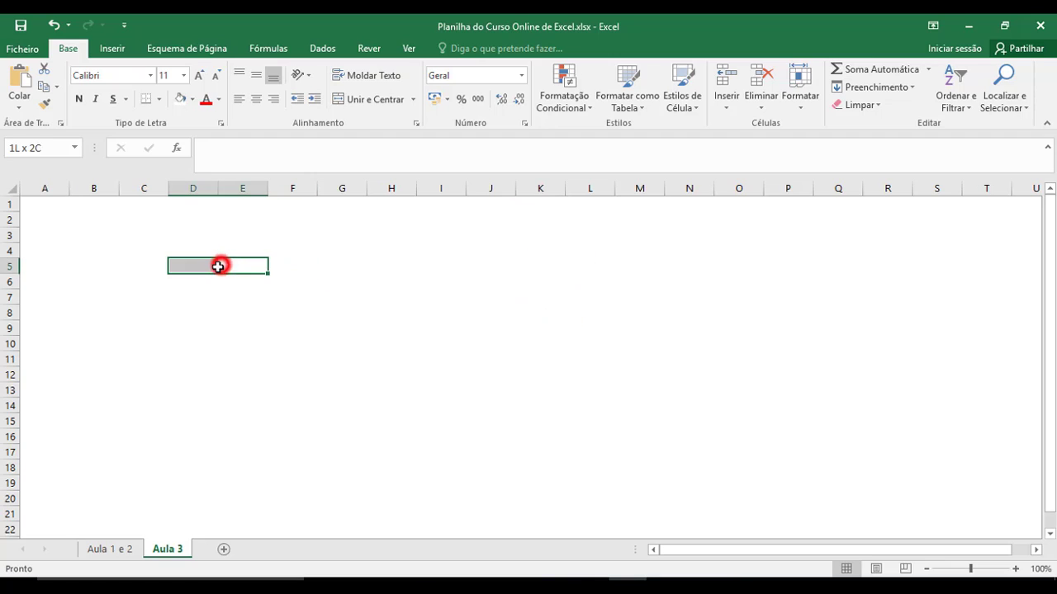
- Enter the sample text "sadajslkd" in cell B2 and "aksjdla" in cell B4
{"action": "left_click", "coordinate": [96, 218]}
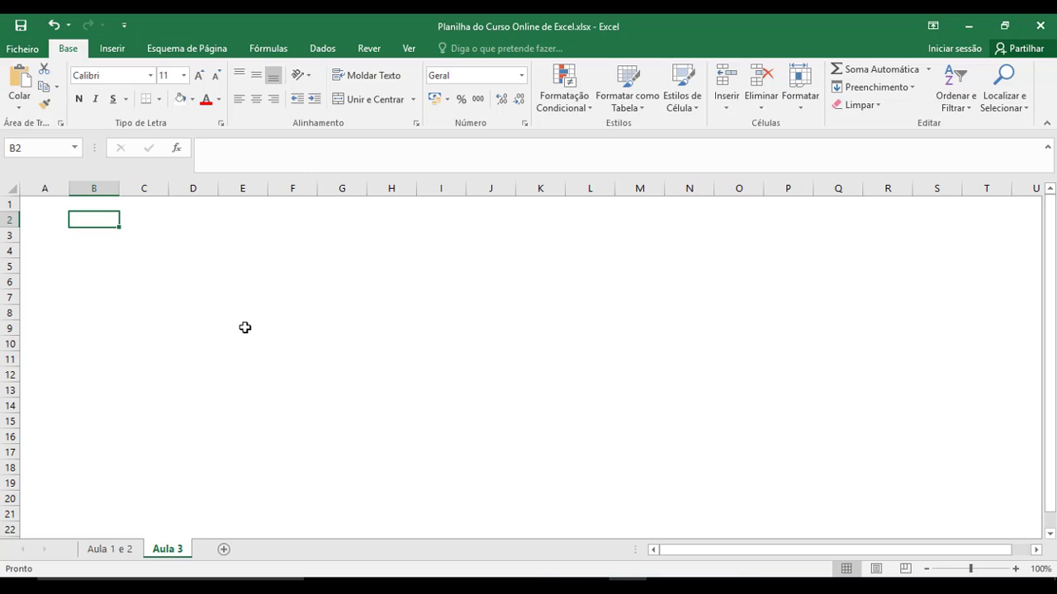
{"action": "type", "text": "sadajslkd"}
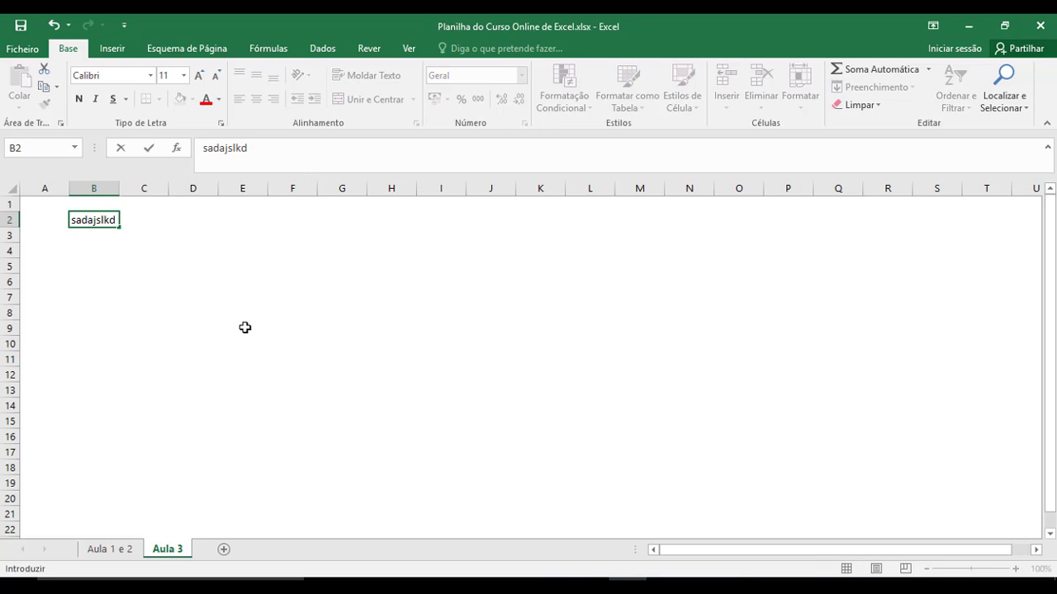
{"action": "key", "text": "ctrl+Return"}
{"action": "key", "text": "Down"}
{"action": "key", "text": "Down"}
{"action": "type", "text": "aksjdla"}
{"action": "key", "text": "Return"}
{"action": "key", "text": "Up"}
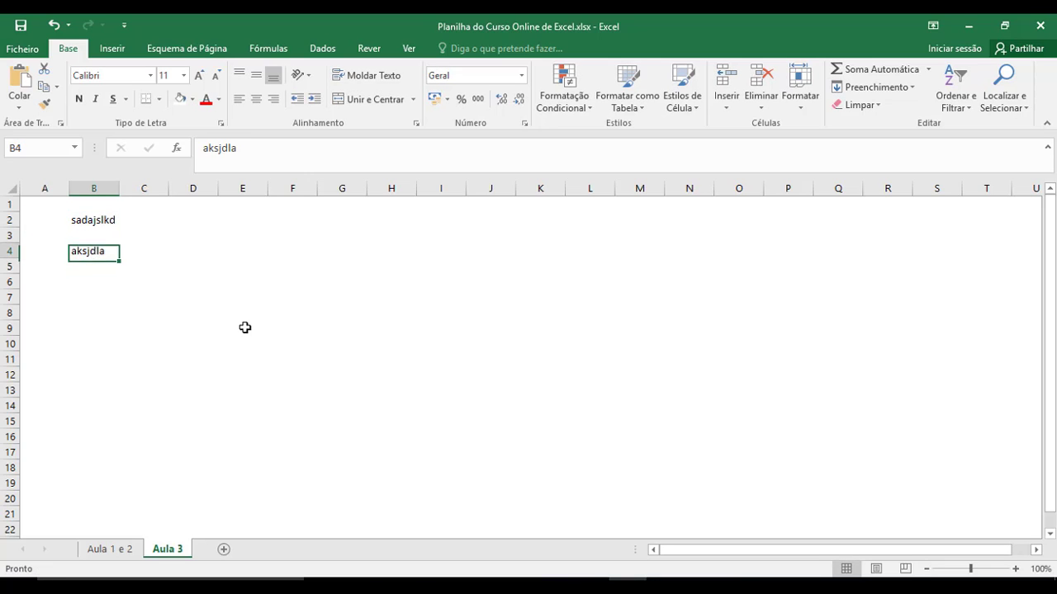
- Delete the sample text from cells B2 to B4
{"action": "key", "text": "Up"}
{"action": "key", "text": "Up"}
{"action": "key", "text": "shift+Down"}
{"action": "key", "text": "shift+Down"}
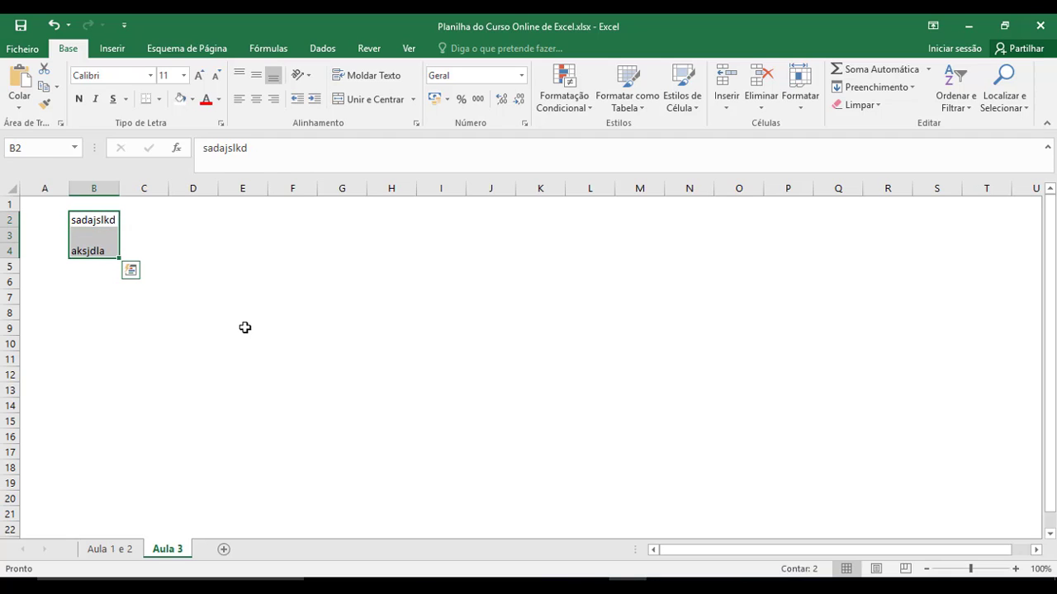
{"action": "key", "text": "Delete"}
{"action": "left_click", "coordinate": [232, 300]}
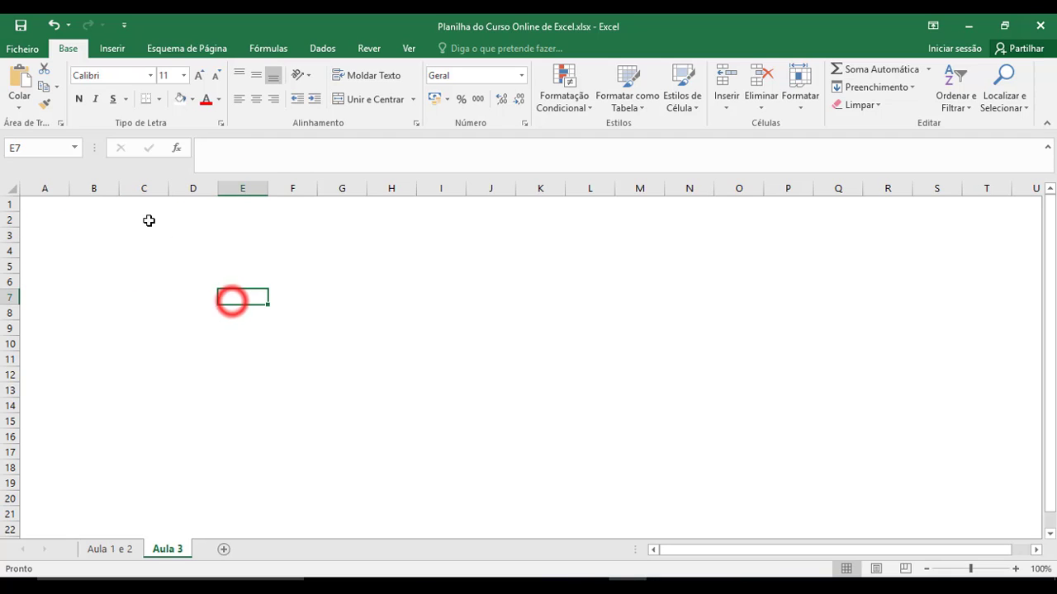
- Review the expense names and values in A2:B10 of the Aula 1 e 2 sheet and return to Aula 3
{"action": "left_click", "coordinate": [68, 217]}
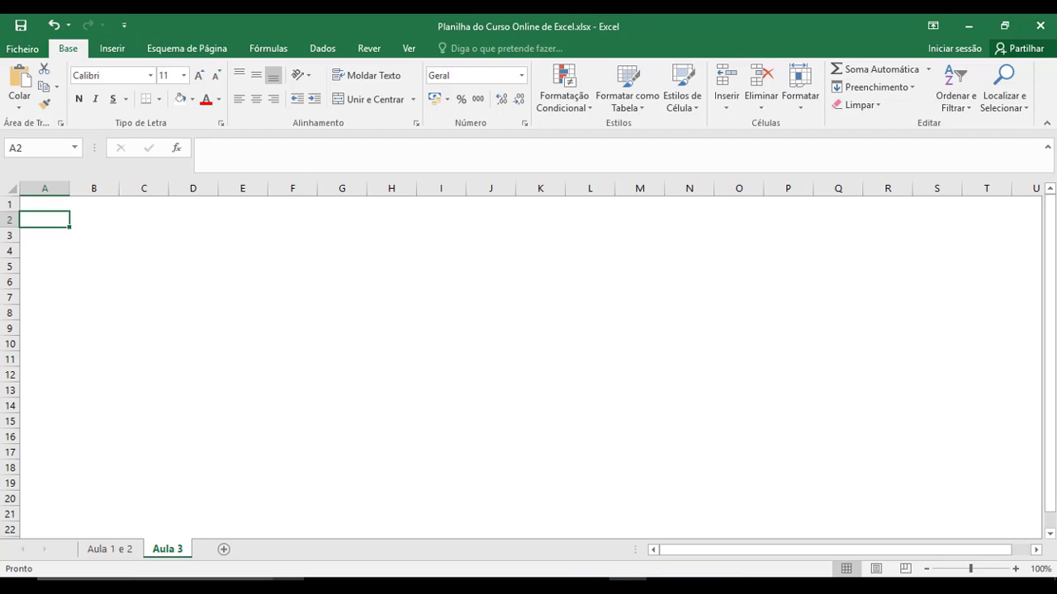
{"action": "left_click", "coordinate": [127, 555]}
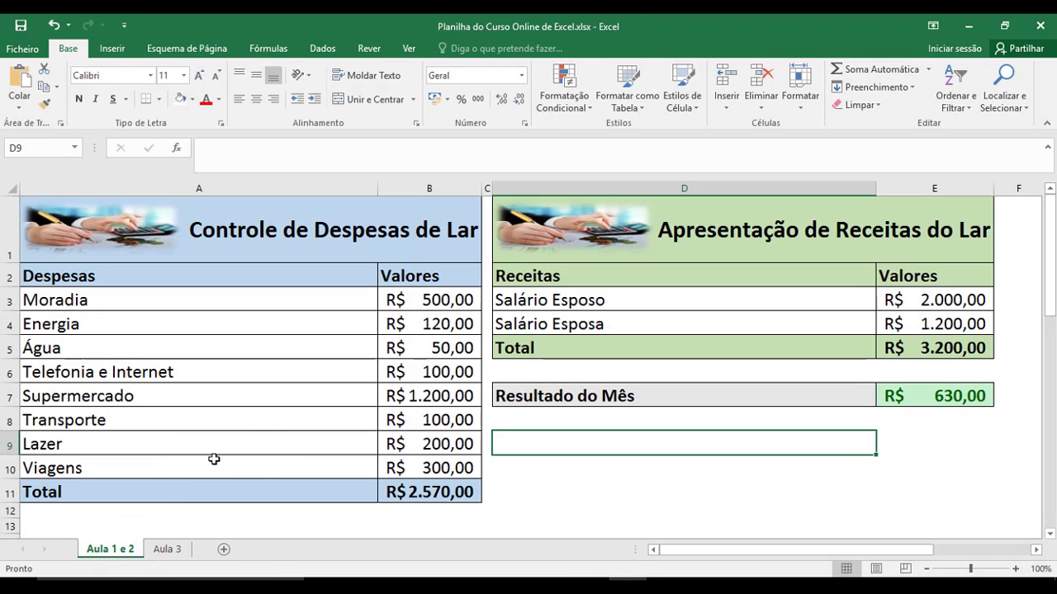
{"action": "left_click_drag", "start_coordinate": [87, 277], "coordinate": [411, 468]}
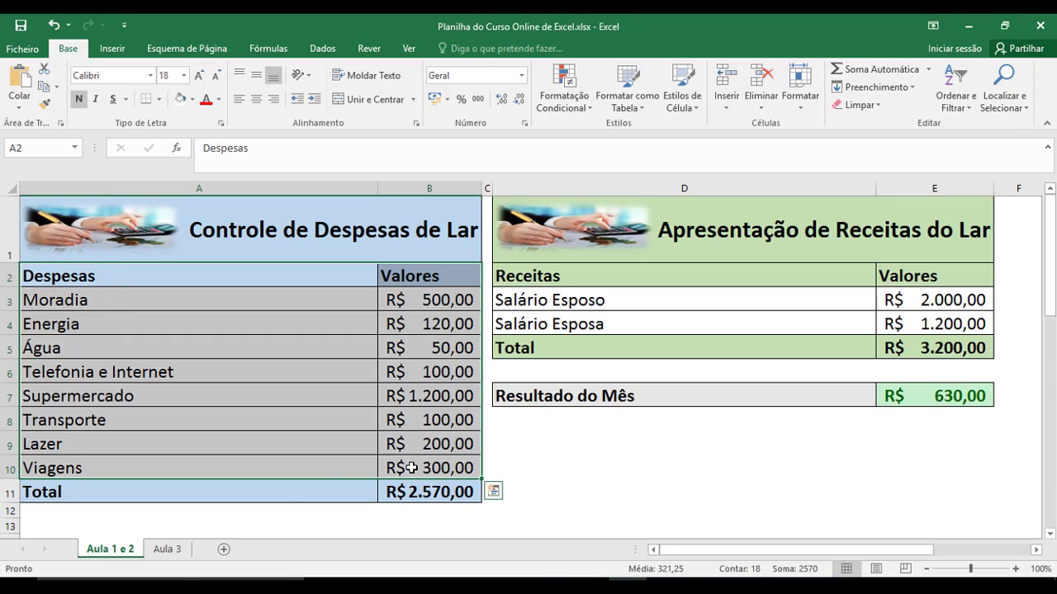
{"action": "left_click", "coordinate": [167, 549]}
{"action": "left_click", "coordinate": [140, 358]}
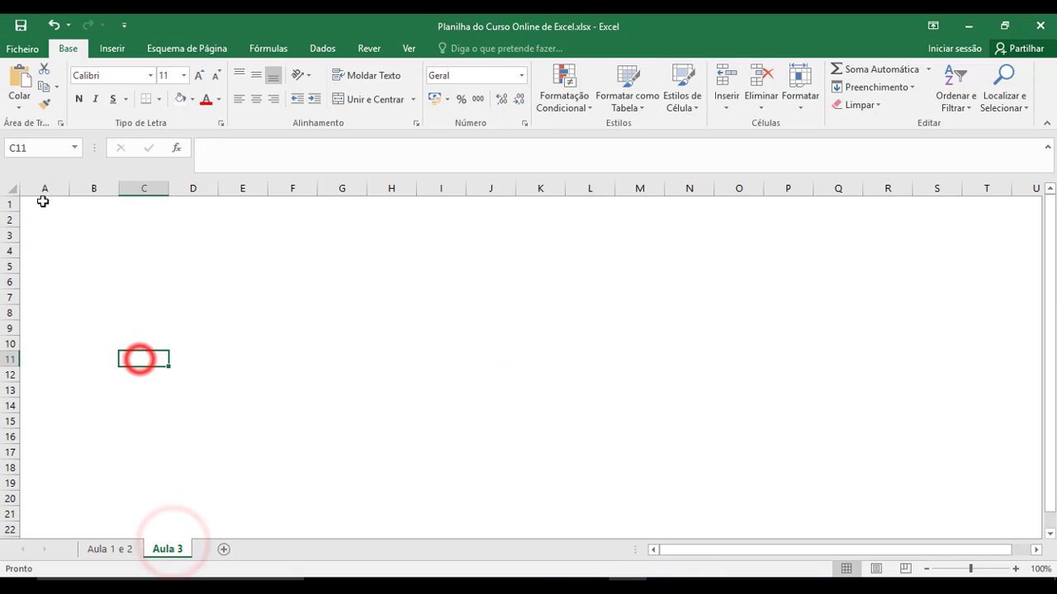
- Insert an empty 3D pie chart on the Aula 3 sheet and move it over cells A1 to H15
{"action": "left_click", "coordinate": [47, 205]}
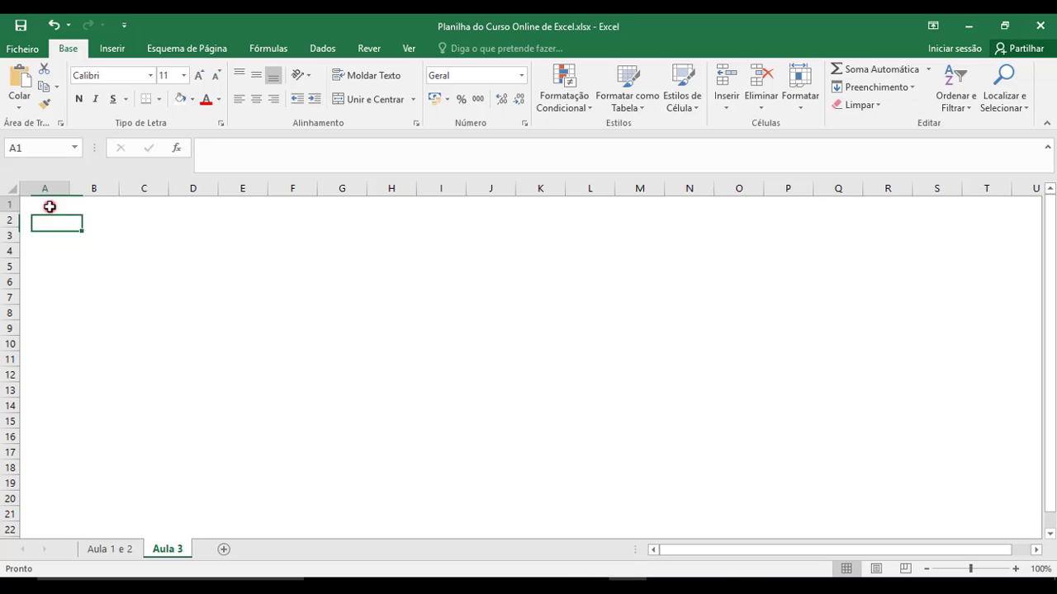
{"action": "left_click", "coordinate": [94, 294]}
{"action": "left_click", "coordinate": [40, 202]}
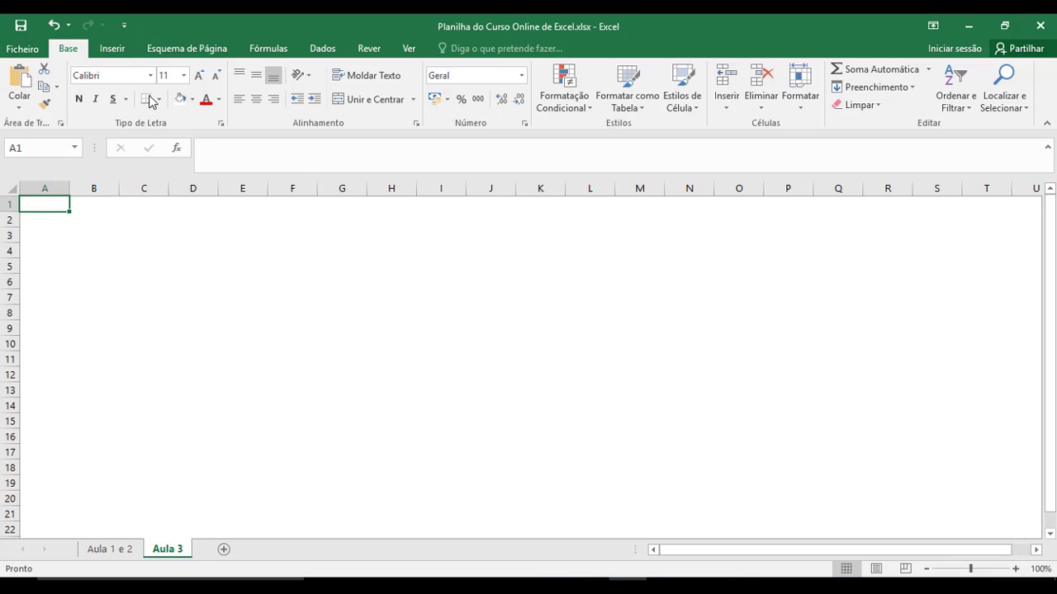
{"action": "left_click", "coordinate": [124, 55]}
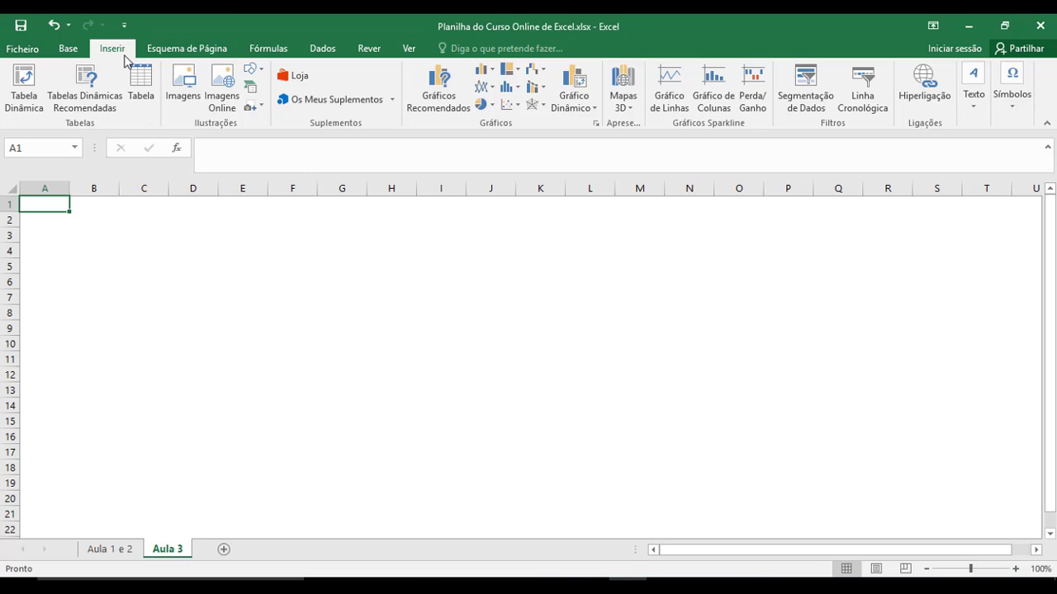
{"action": "left_click", "coordinate": [489, 105]}
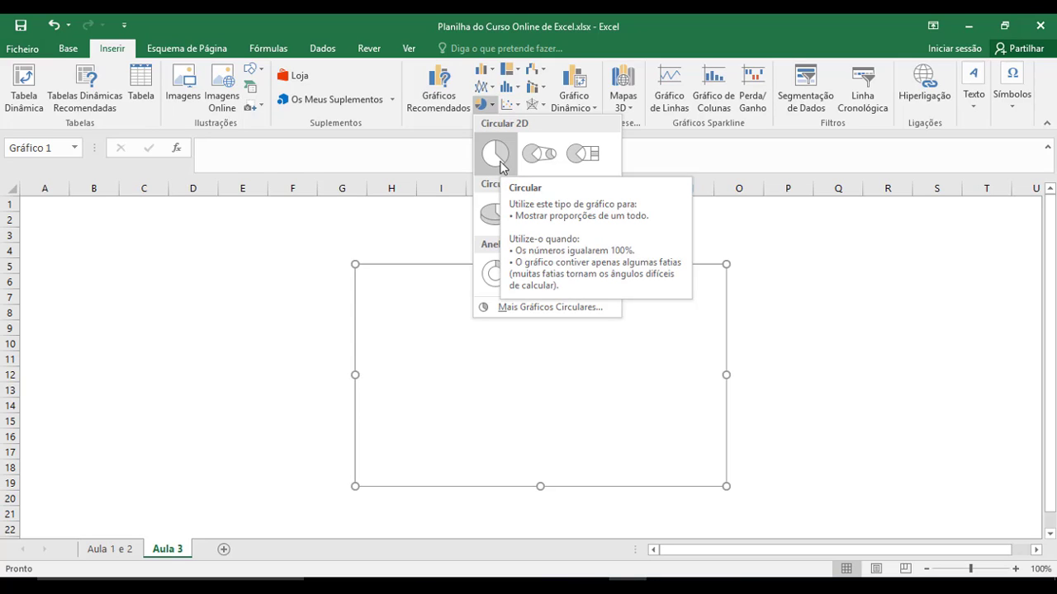
{"action": "left_click", "coordinate": [498, 214]}
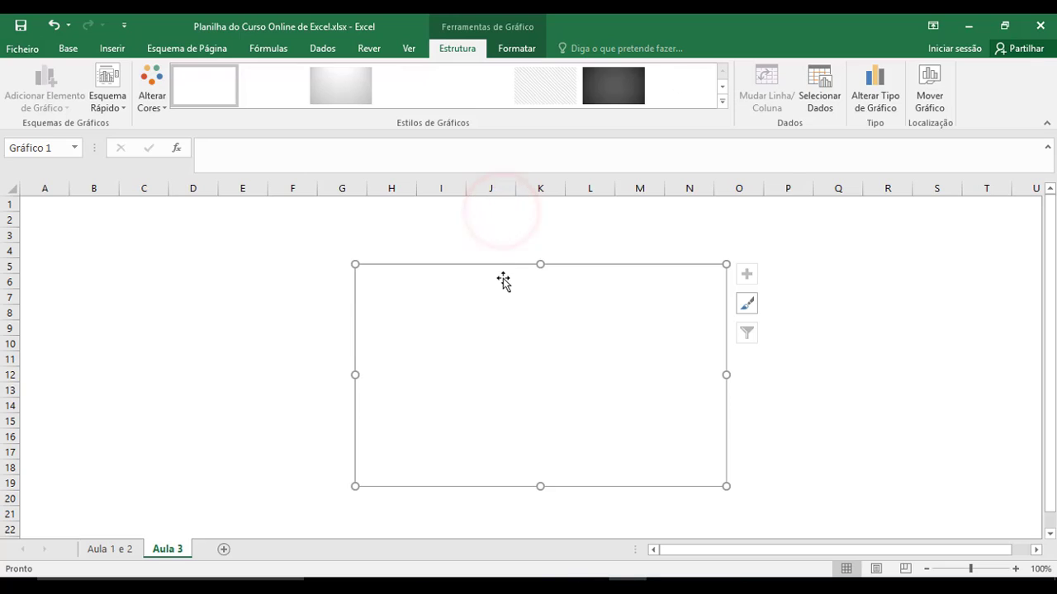
{"action": "mouse_move", "coordinate": [504, 286]}
{"action": "left_mouse_down"}
{"action": "mouse_move", "coordinate": [309, 242]}
{"action": "mouse_move", "coordinate": [217, 243]}
{"action": "mouse_move", "coordinate": [172, 222]}
{"action": "left_mouse_up"}
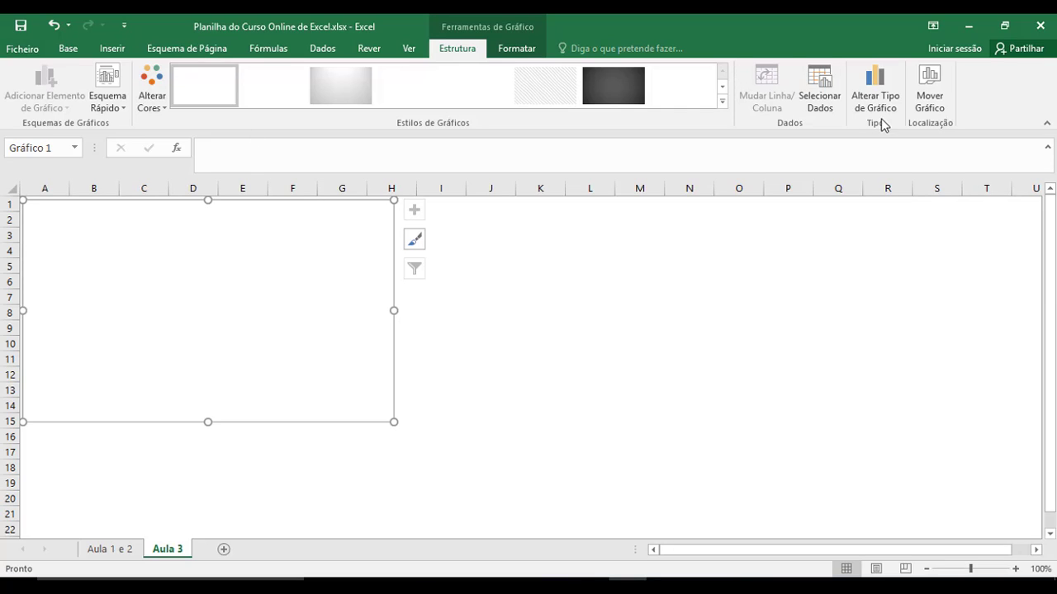
- Set the pie chart's data range to A2:B10 of the Aula 1 e 2 sheet, leaving out the total row
{"action": "left_click", "coordinate": [825, 89]}
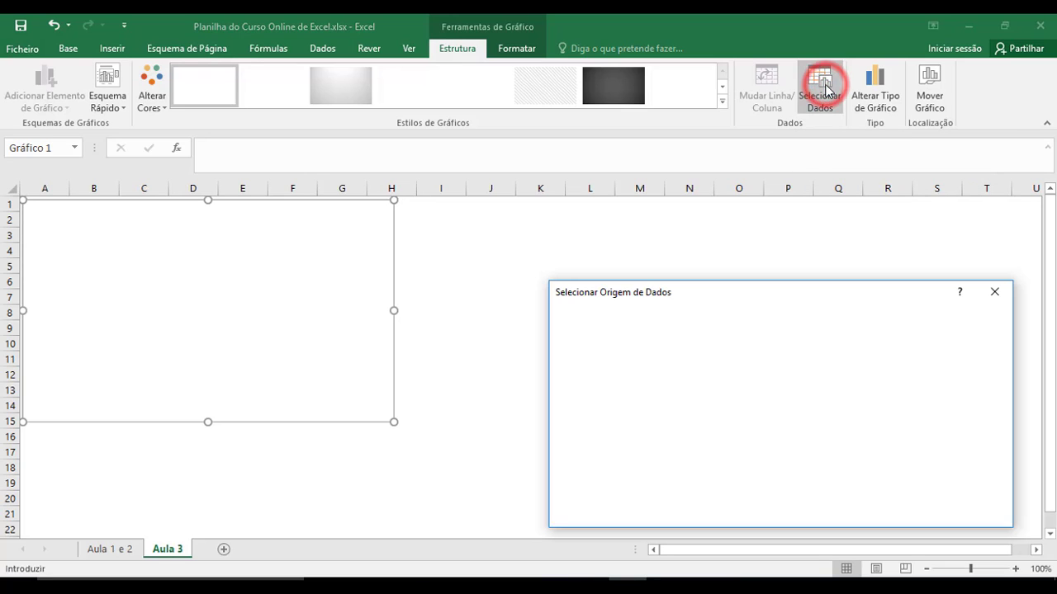
{"action": "left_click", "coordinate": [118, 549]}
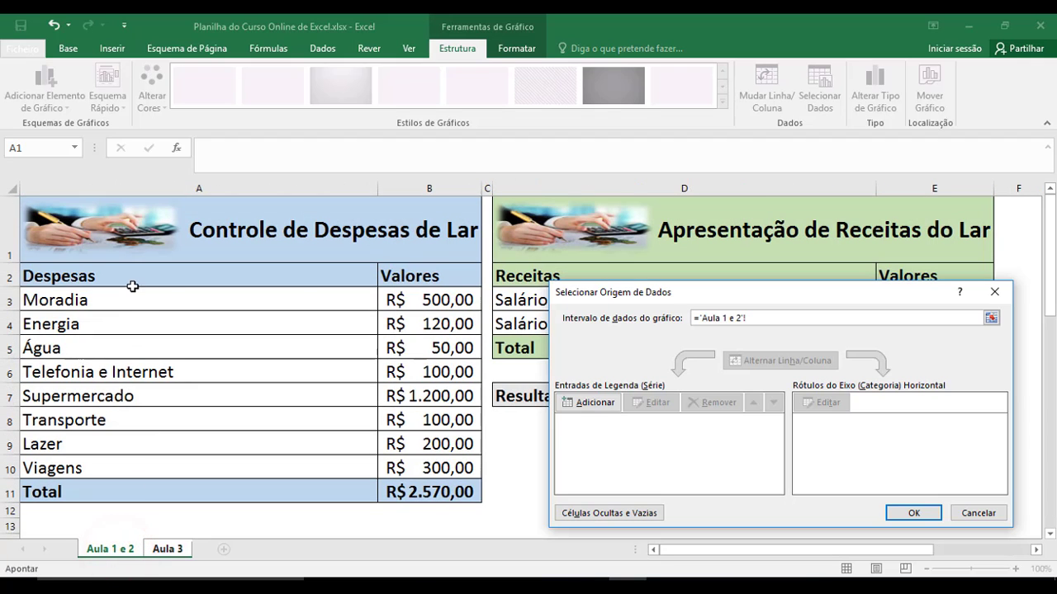
{"action": "left_click_drag", "start_coordinate": [133, 280], "coordinate": [383, 285]}
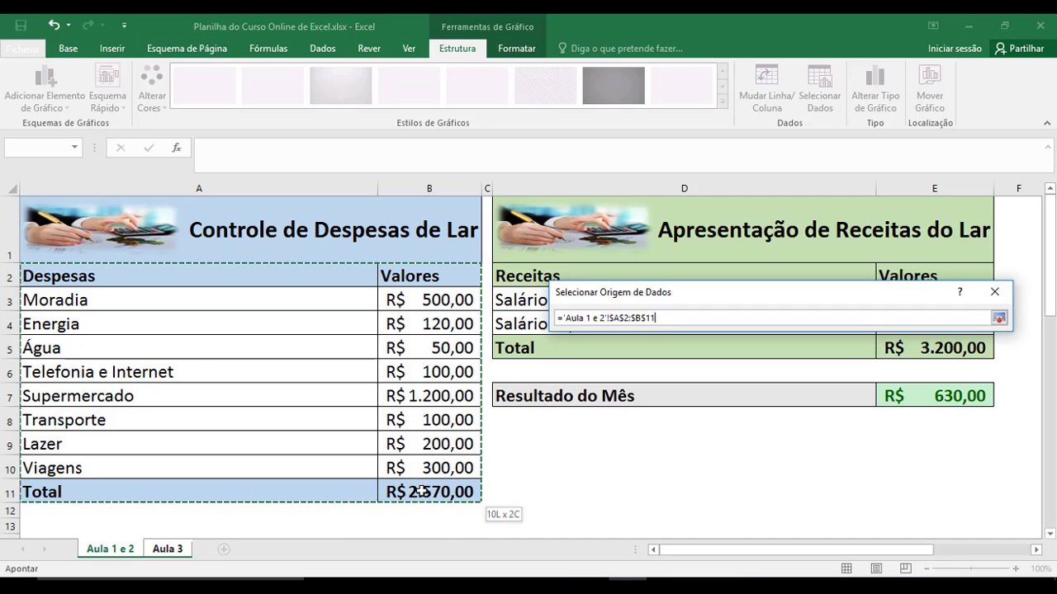
{"action": "left_click", "coordinate": [260, 278]}
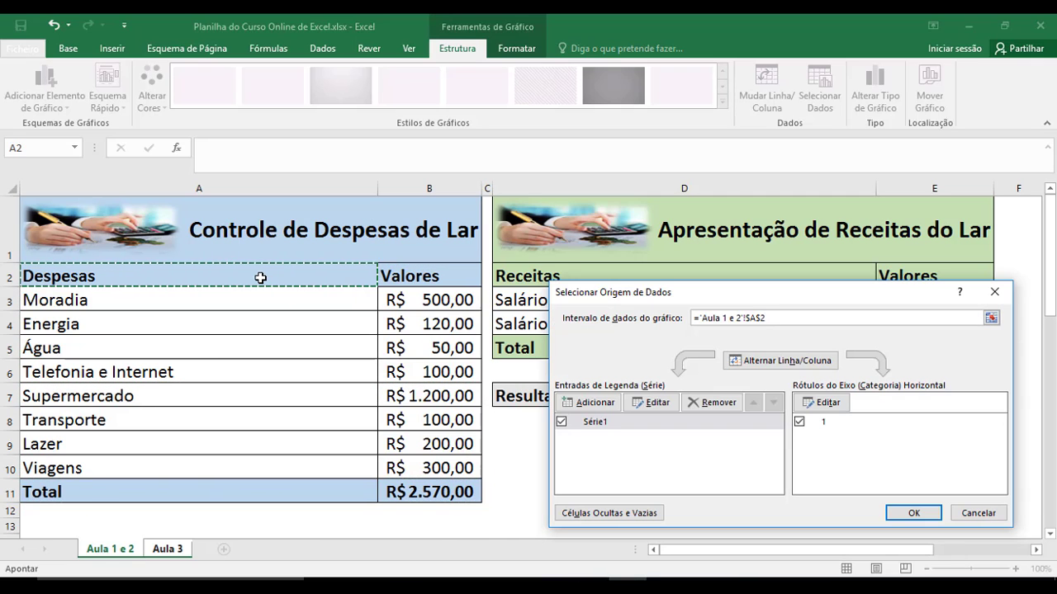
{"action": "double_click", "coordinate": [776, 315]}
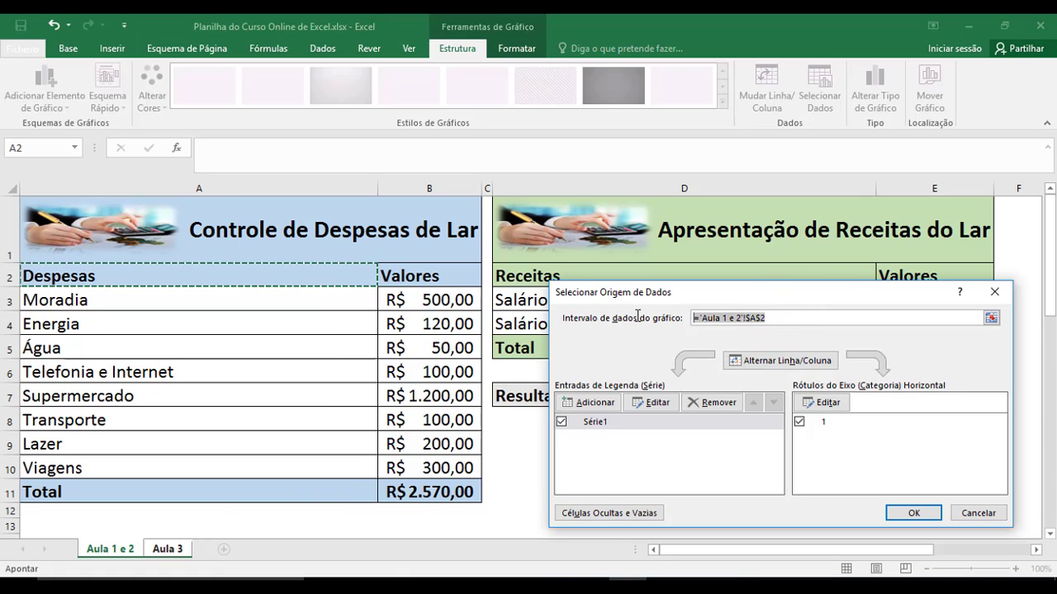
{"action": "key", "text": "BackSpace"}
{"action": "left_click", "coordinate": [232, 276]}
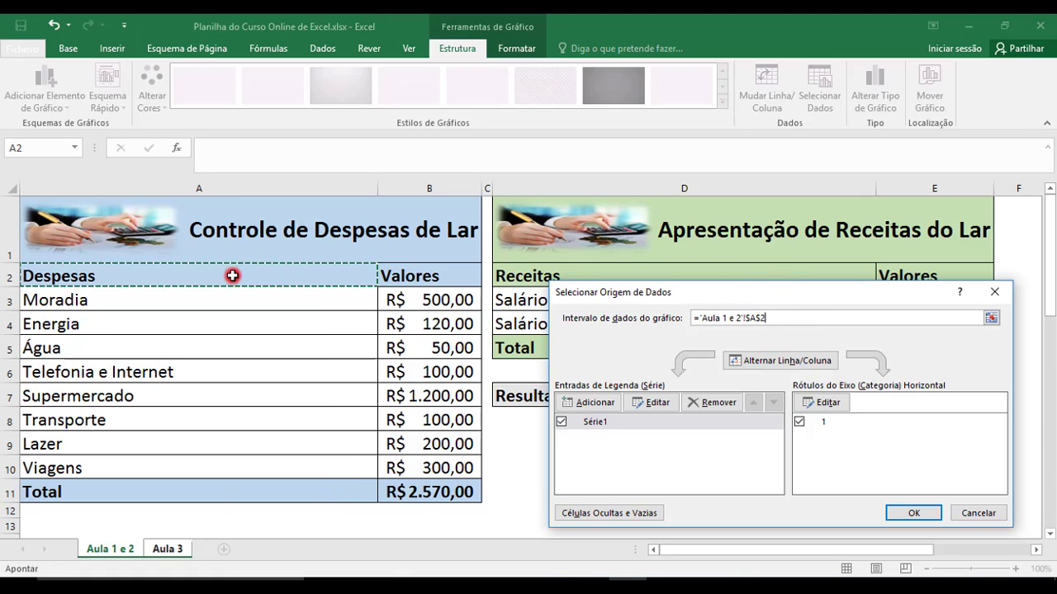
{"action": "left_click_drag", "start_coordinate": [233, 276], "coordinate": [382, 278]}
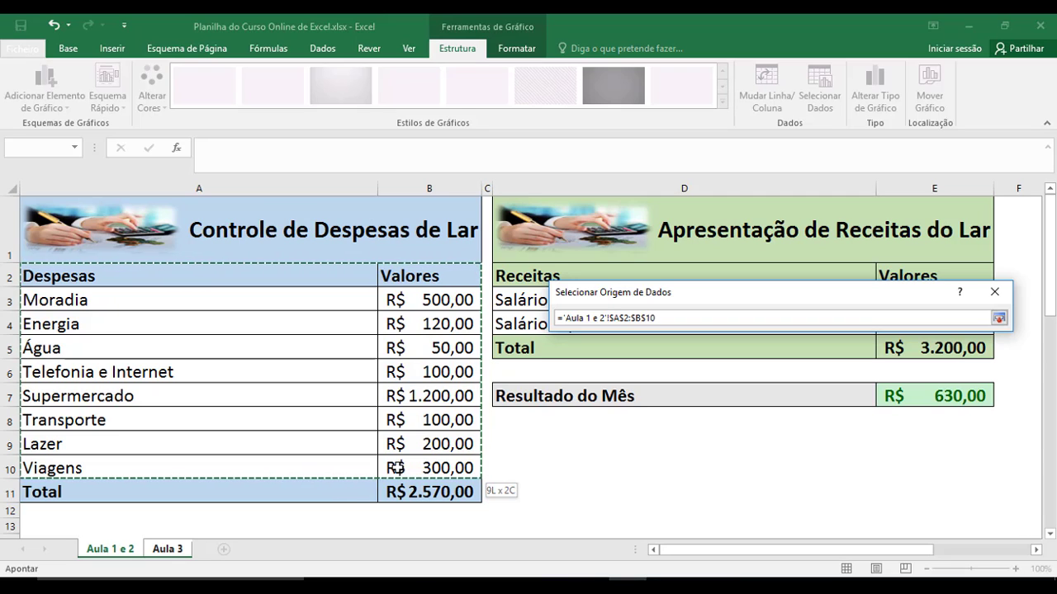
{"action": "left_click_drag", "start_coordinate": [397, 468], "coordinate": [397, 468]}
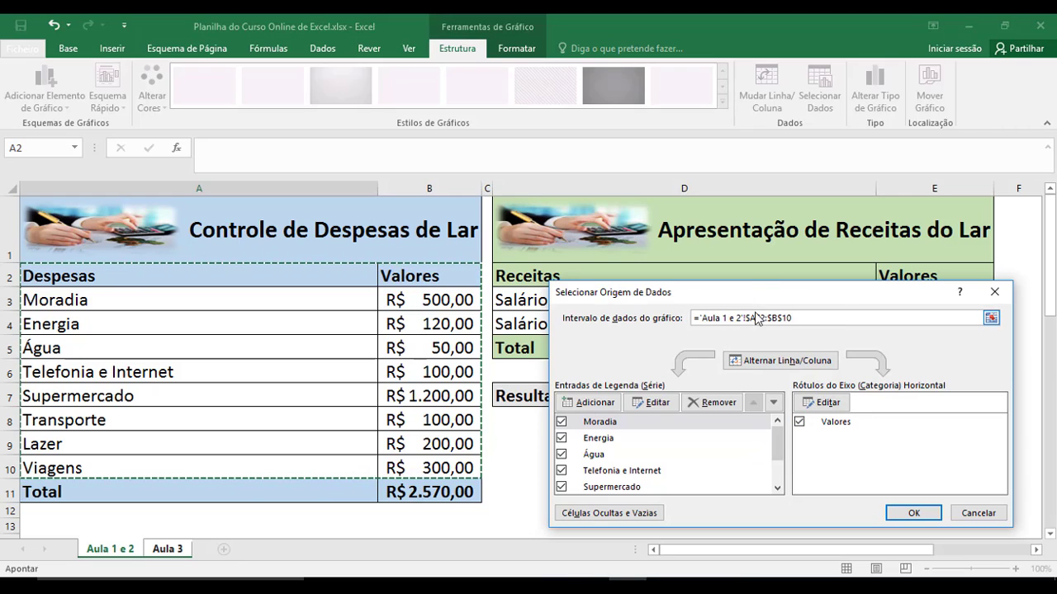
{"action": "left_click", "coordinate": [915, 513]}
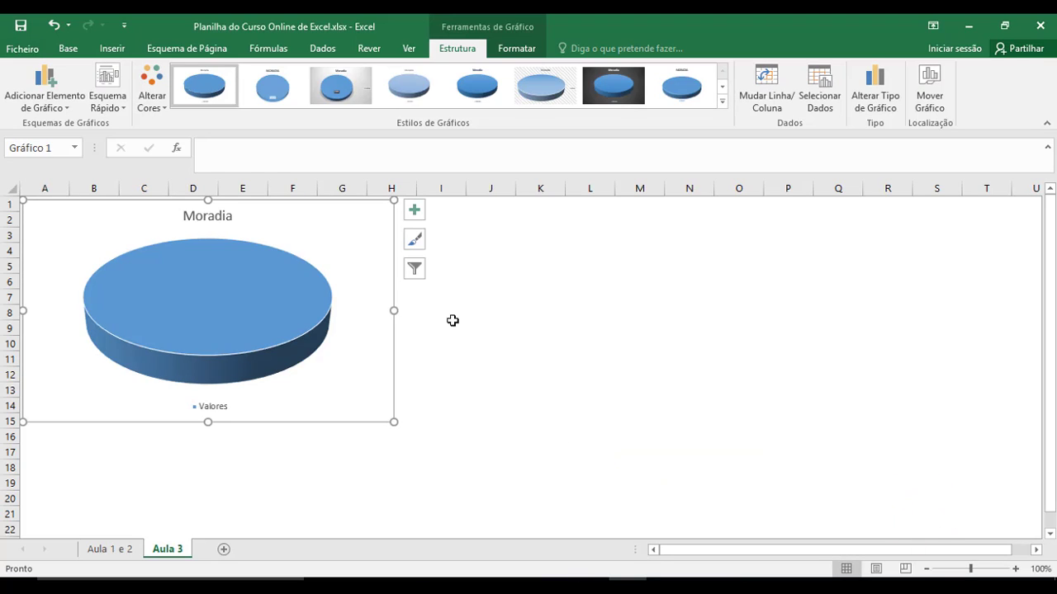
- Switch the rows and columns in the chart's data source so each expense becomes its own slice
{"action": "left_click", "coordinate": [366, 245]}
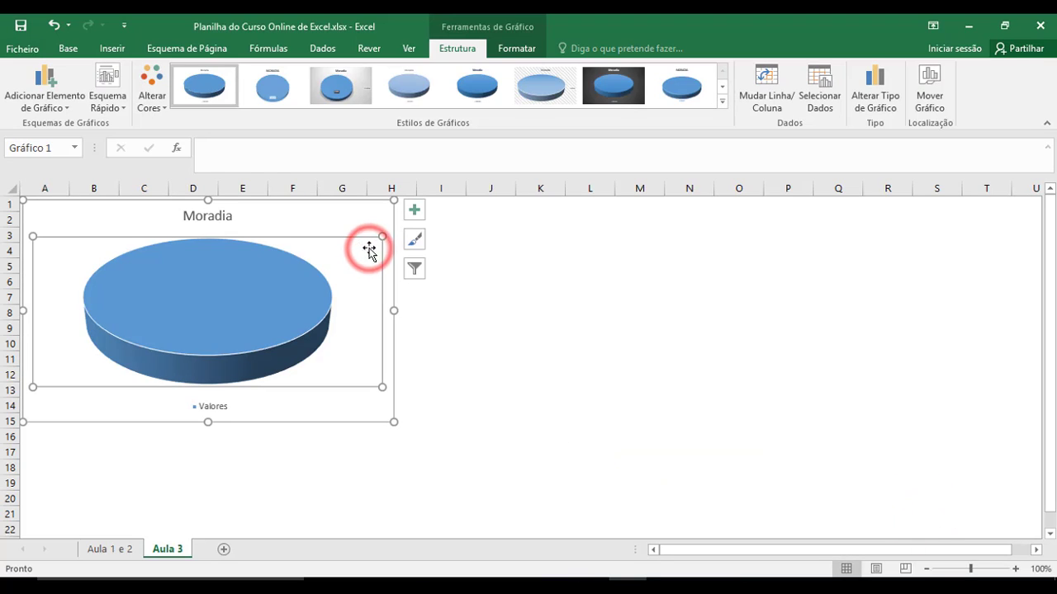
{"action": "left_click", "coordinate": [366, 224]}
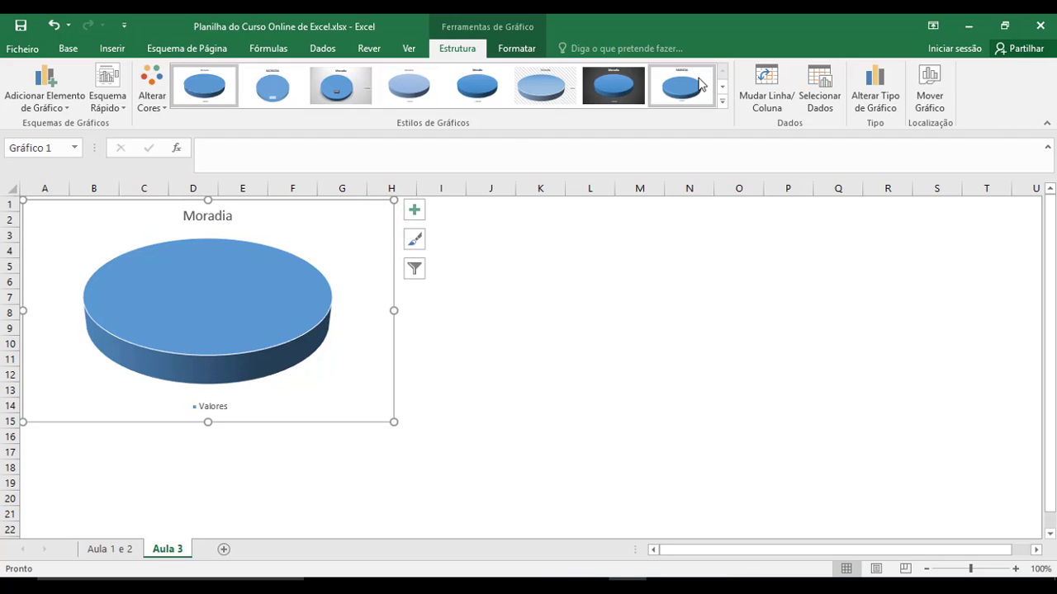
{"action": "left_click", "coordinate": [819, 80]}
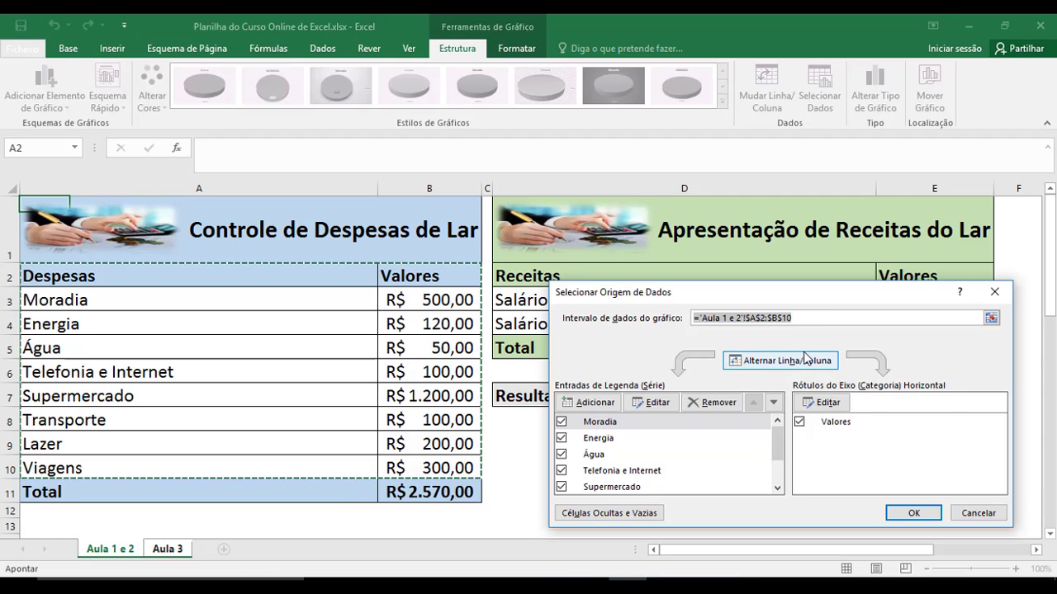
{"action": "left_click", "coordinate": [803, 360]}
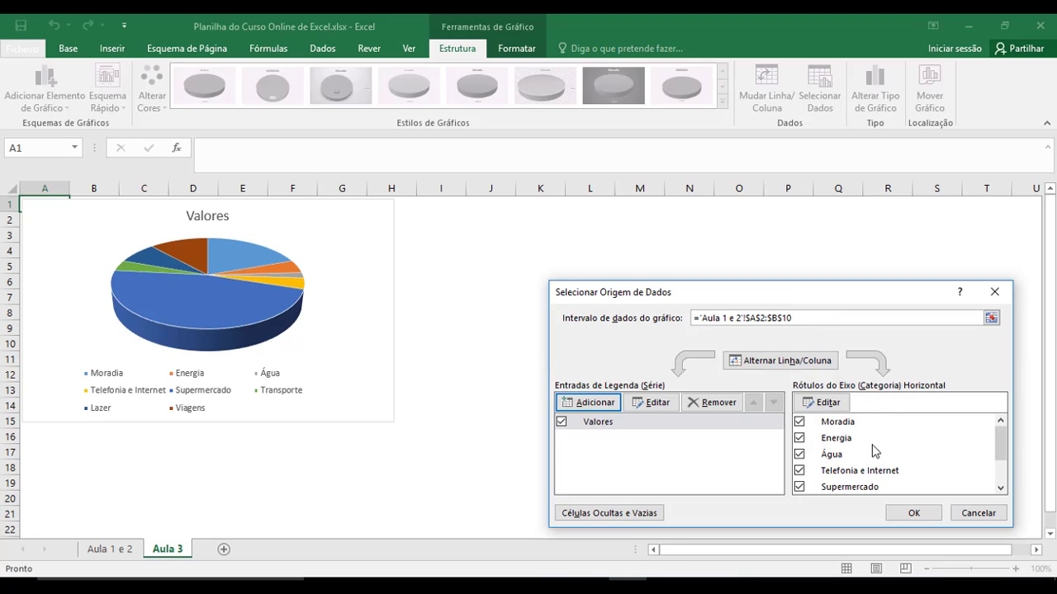
{"action": "left_click", "coordinate": [915, 513]}
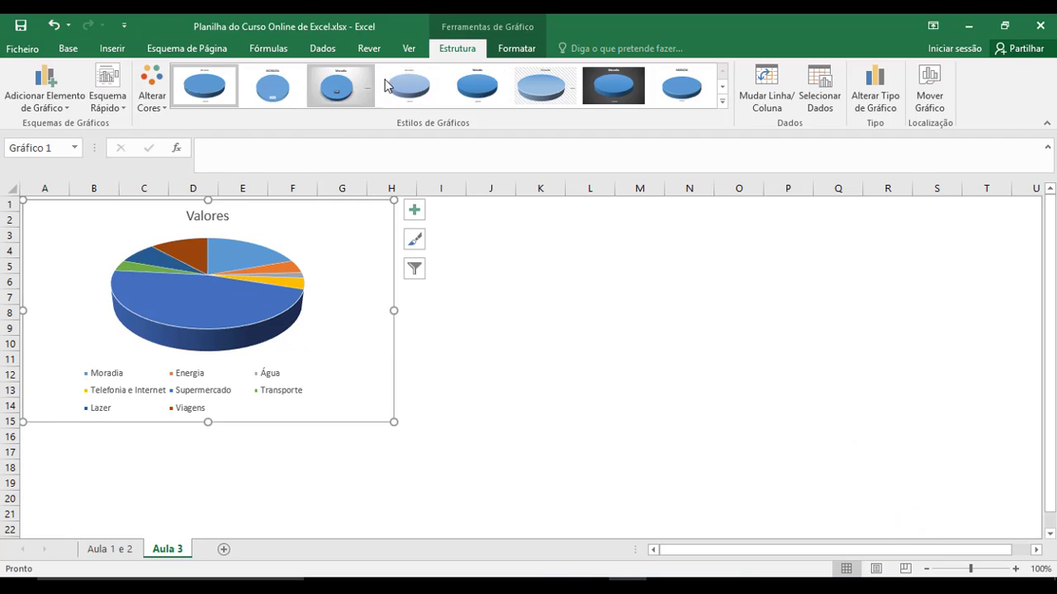
- Apply the third chart style with the grey gradient background and percentage labels, and enlarge the pie chart down to row 22
{"action": "left_click", "coordinate": [338, 85]}
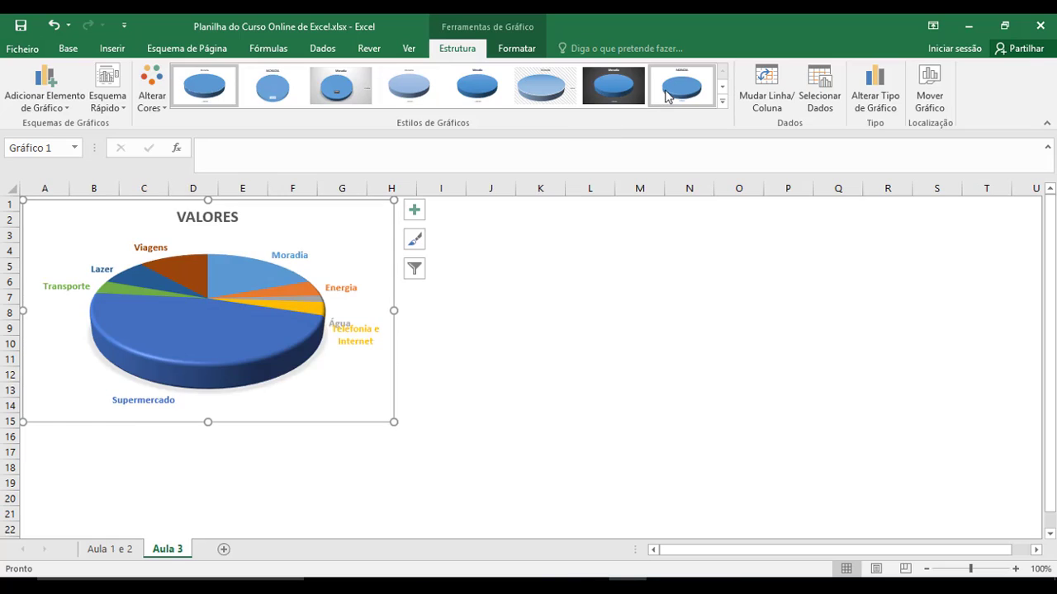
{"action": "left_click", "coordinate": [723, 86]}
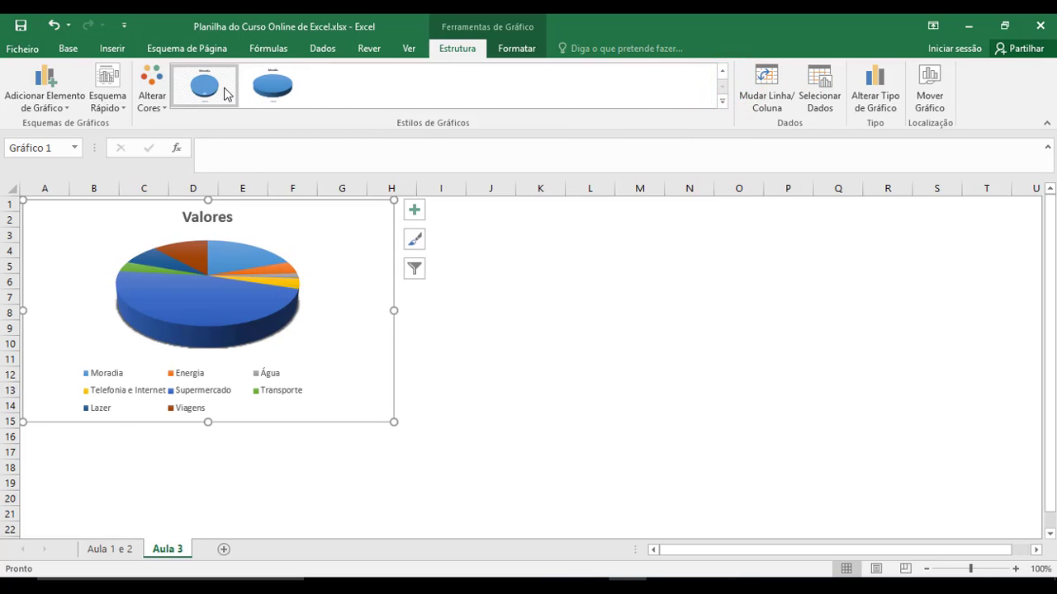
{"action": "left_click", "coordinate": [723, 72]}
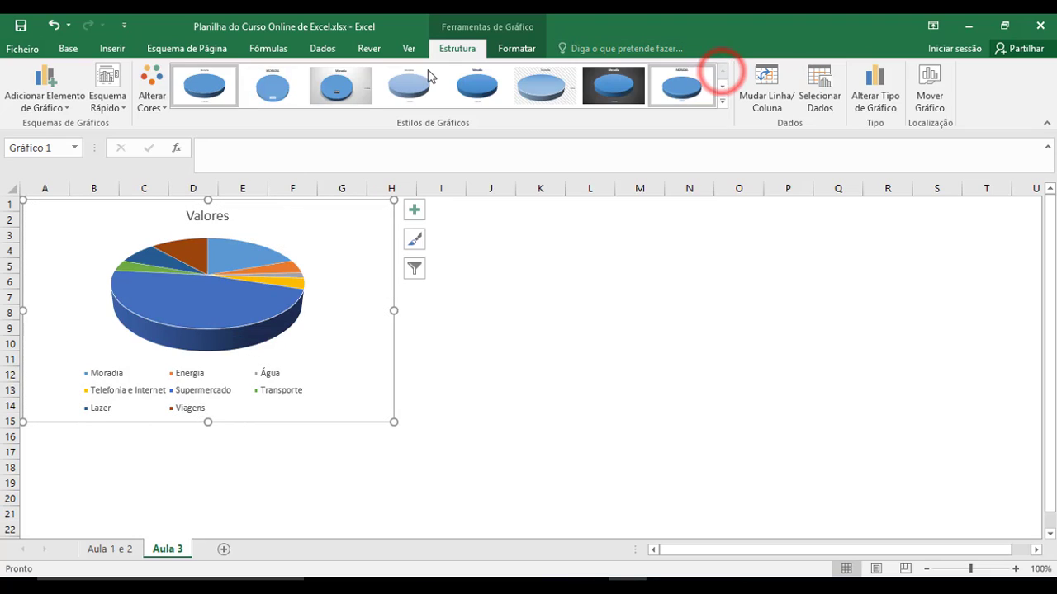
{"action": "left_click", "coordinate": [347, 88]}
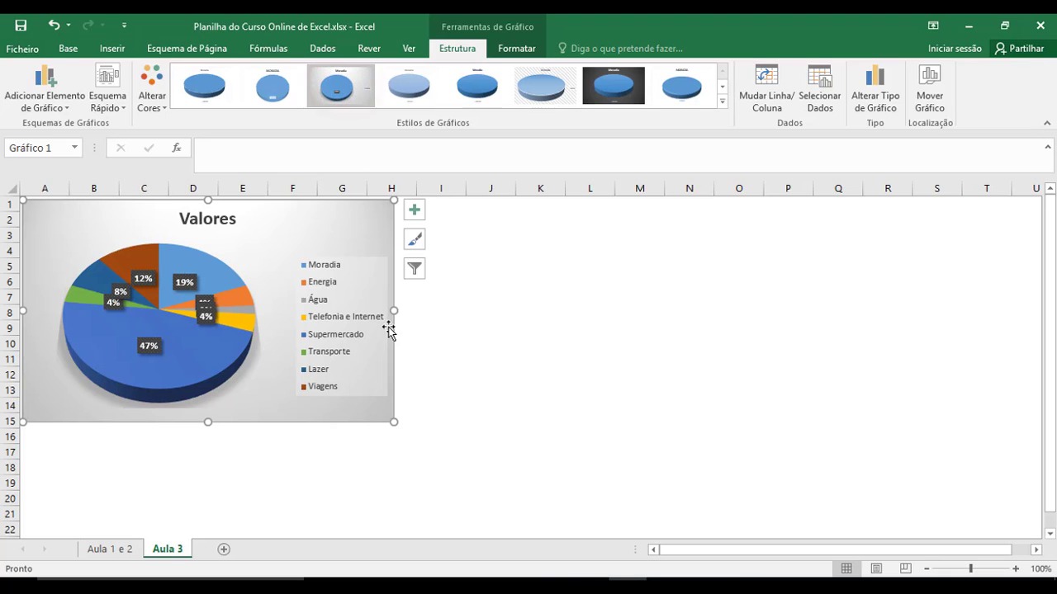
{"action": "left_click_drag", "start_coordinate": [392, 422], "coordinate": [400, 527]}
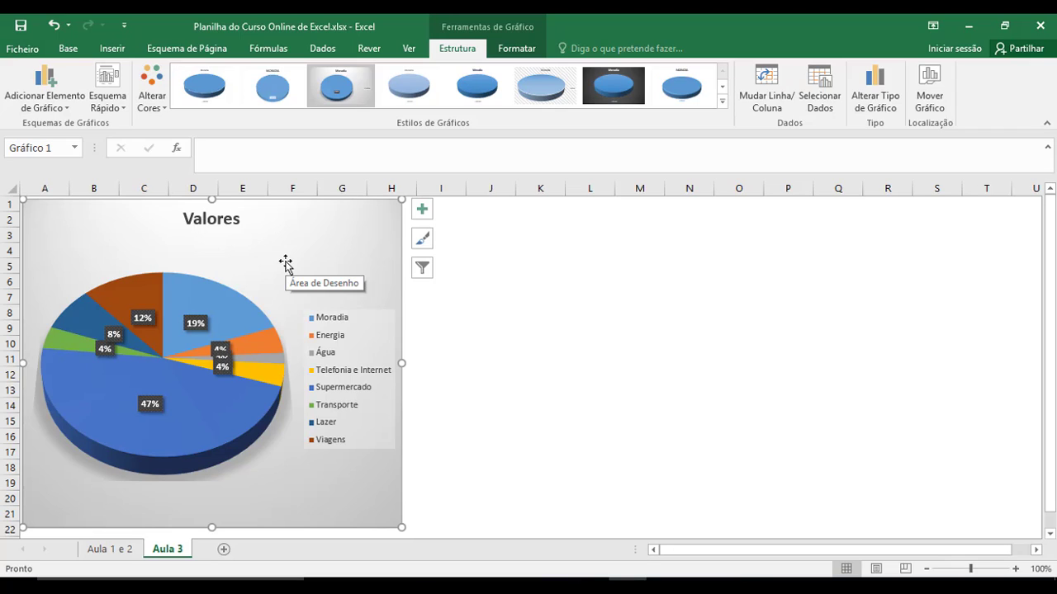
- Apply the quick layout Esquema 1 to the pie chart so each slice carries its expense name and percentage
{"action": "left_click", "coordinate": [121, 107]}
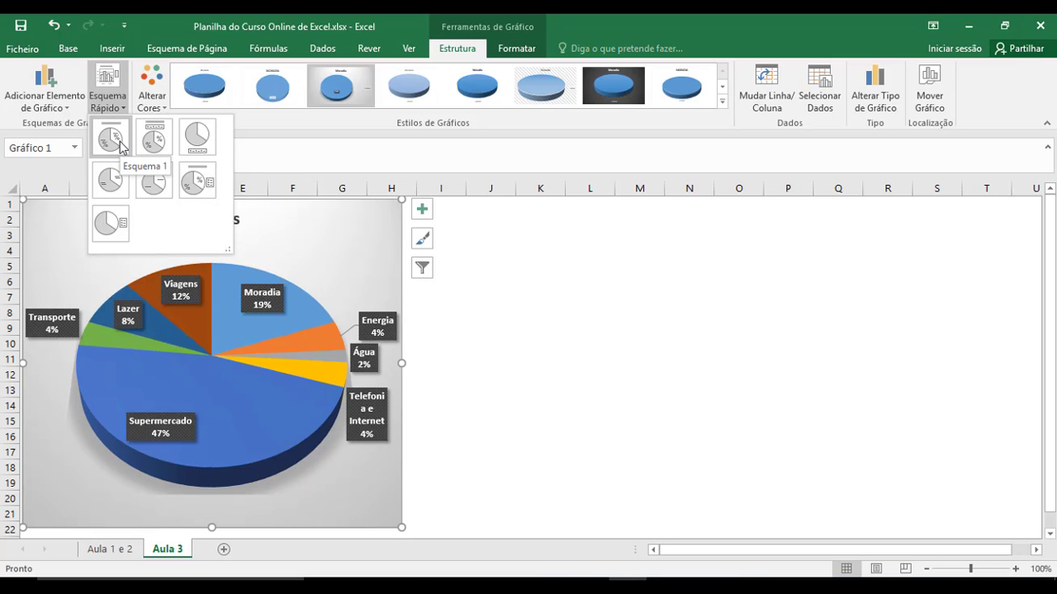
{"action": "left_click", "coordinate": [111, 139]}
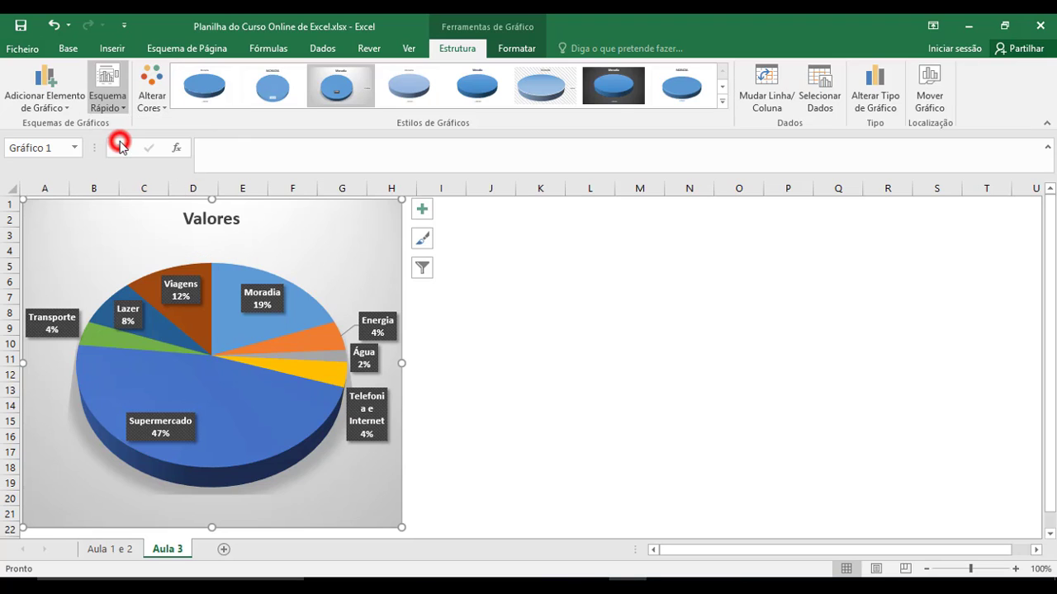
{"action": "key", "text": "ctrl+z"}
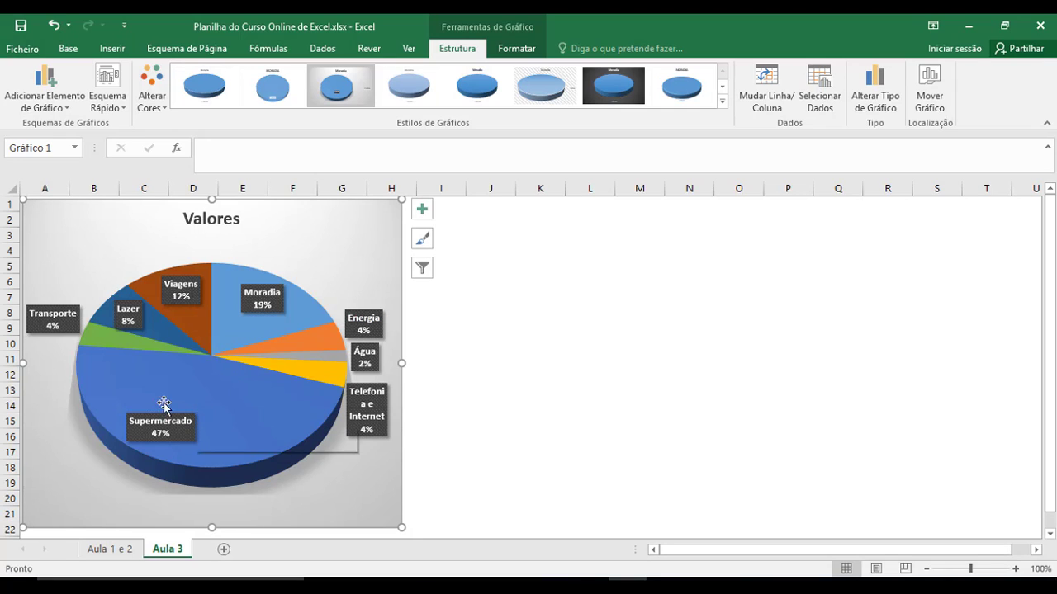
- Compare the Supermercado slice's label with the expense values on the Aula 1 e 2 sheet and return to Aula 3
{"action": "mouse_move", "coordinate": [150, 396]}
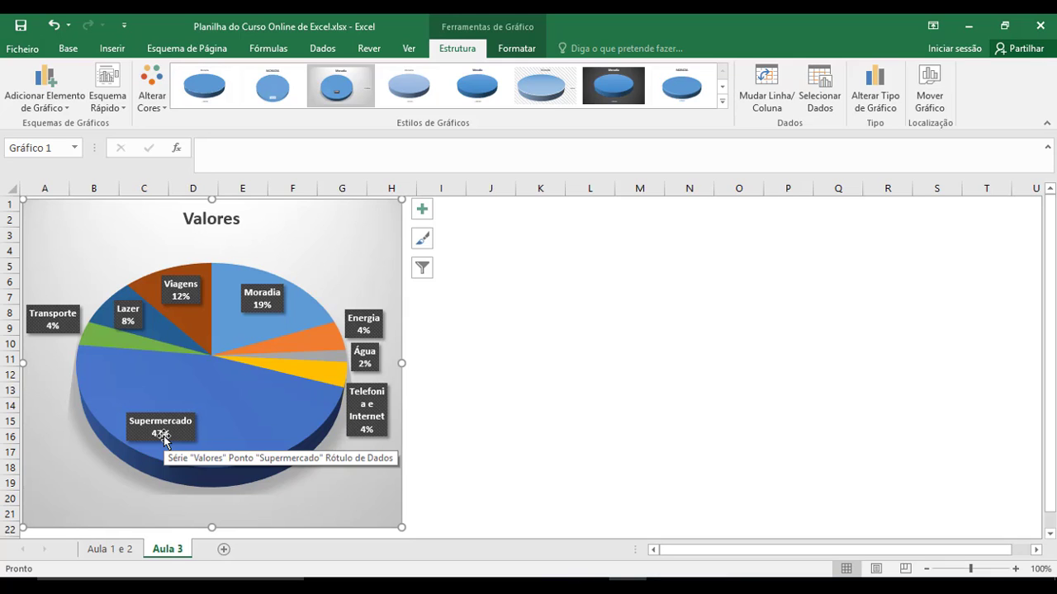
{"action": "left_click", "coordinate": [128, 550]}
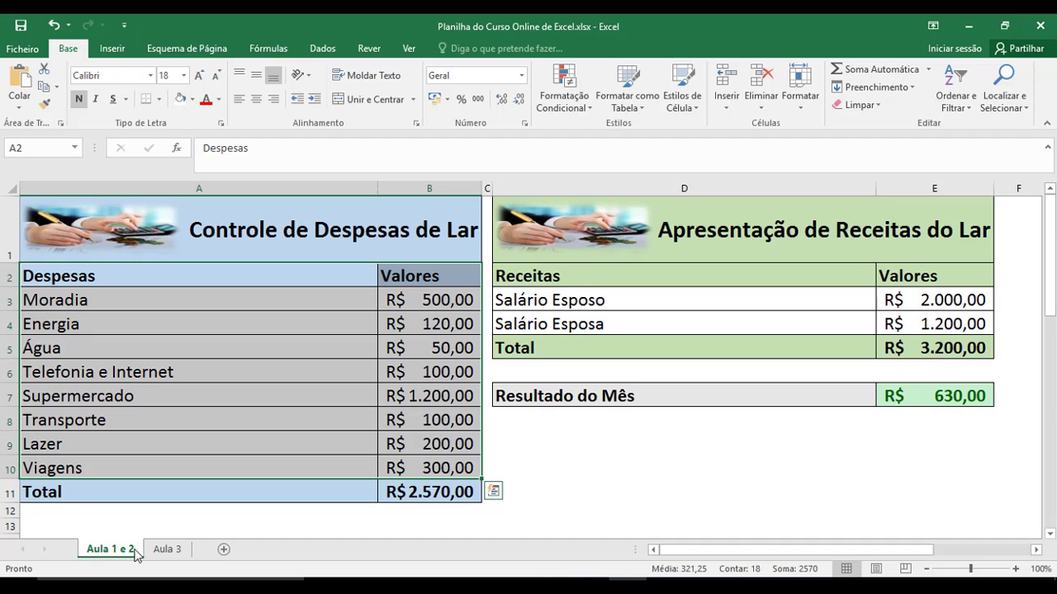
{"action": "left_click", "coordinate": [162, 549]}
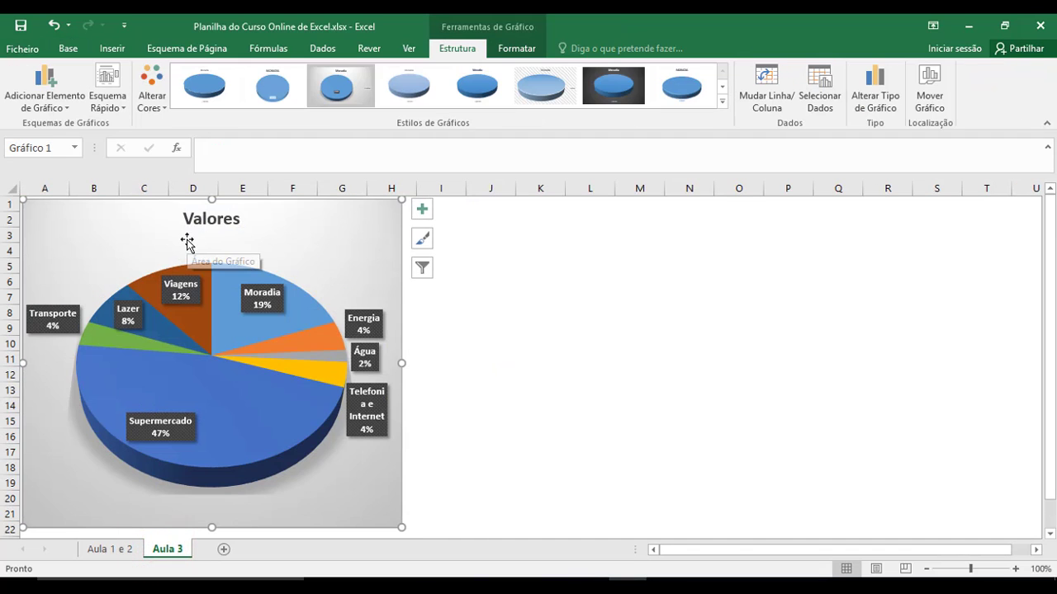
- Replace the pie chart's title with "Despesas por %"
{"action": "left_click", "coordinate": [289, 231]}
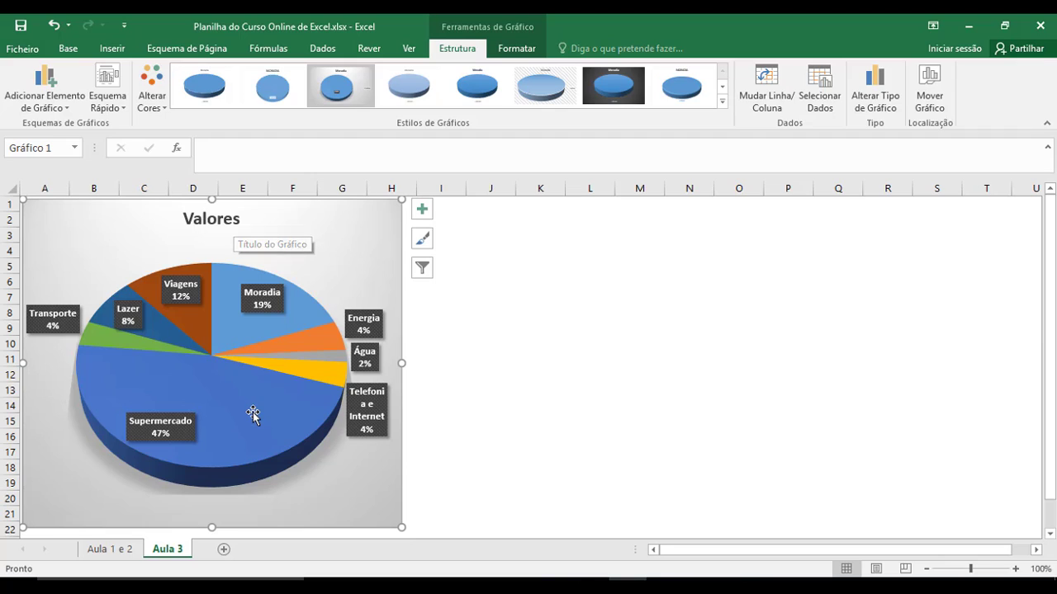
{"action": "double_click", "coordinate": [212, 220]}
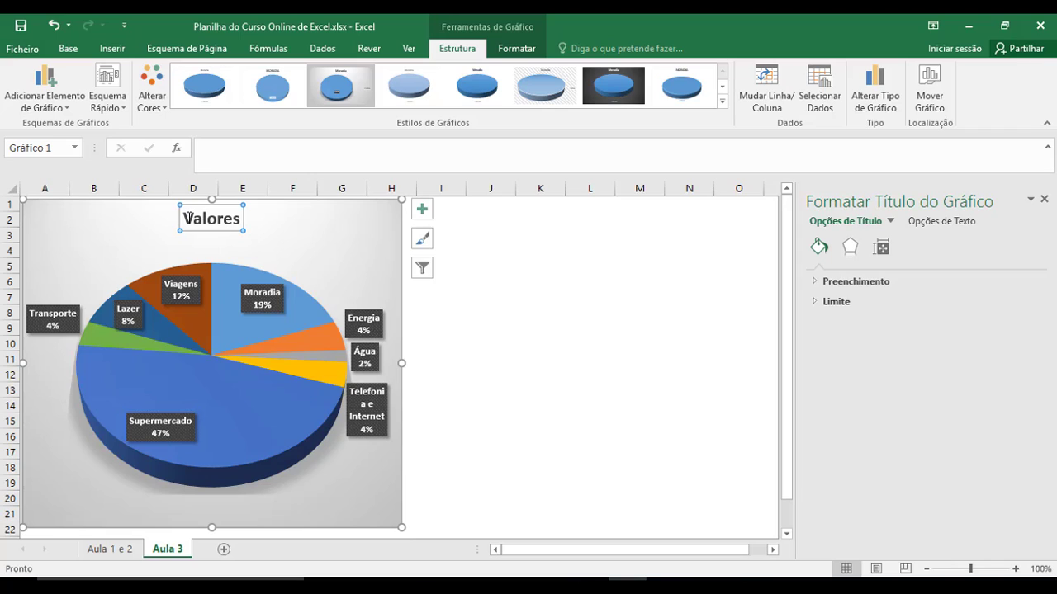
{"action": "double_click", "coordinate": [189, 219]}
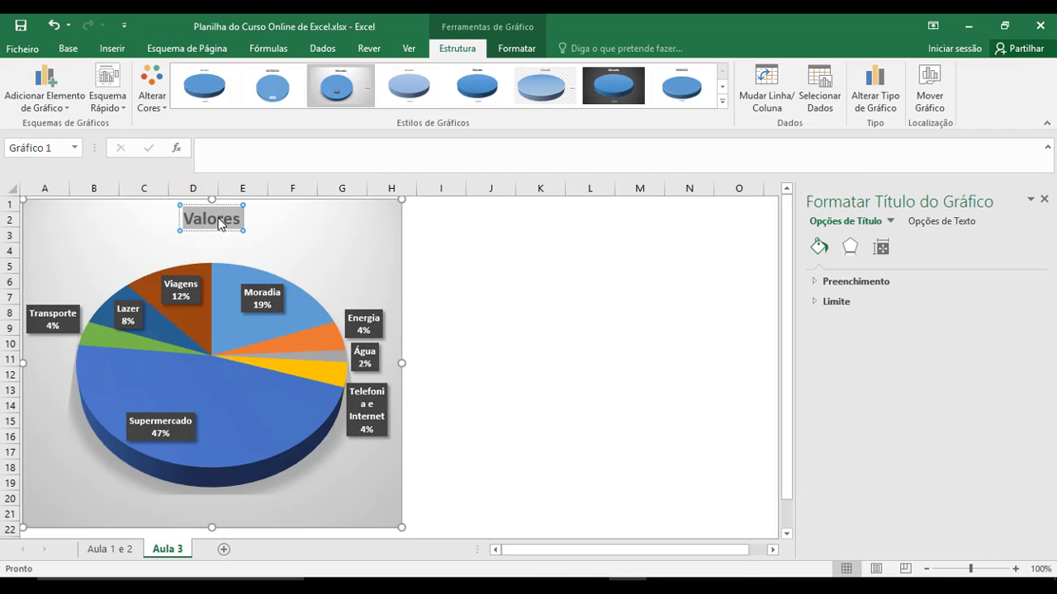
{"action": "key", "text": "Delete"}
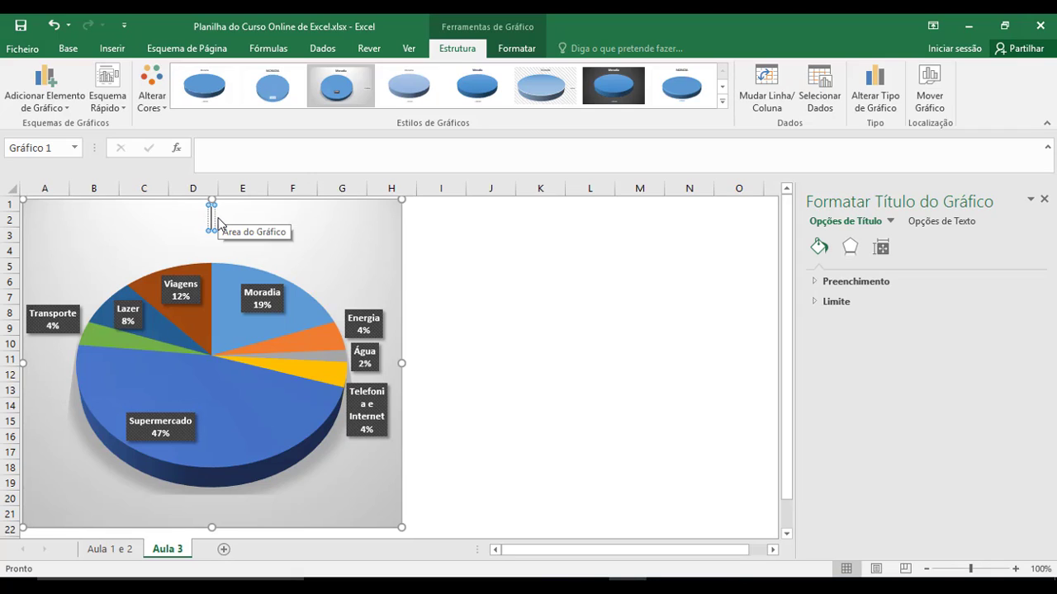
{"action": "type", "text": "Pe"}
{"action": "key", "text": "BackSpace"}
{"action": "key", "text": "BackSpace"}
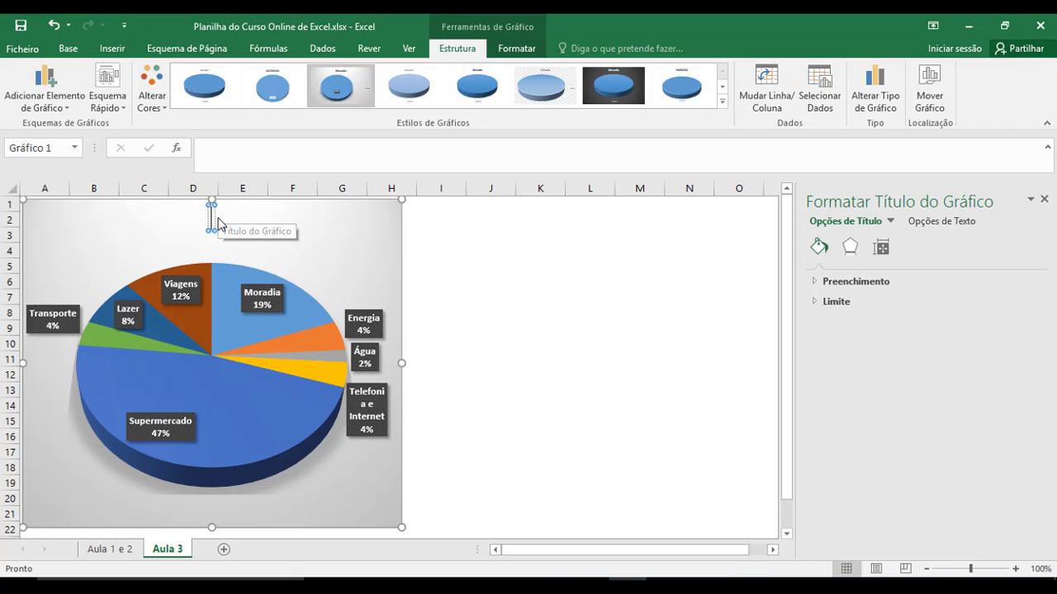
{"action": "type", "text": "Despesas por"}
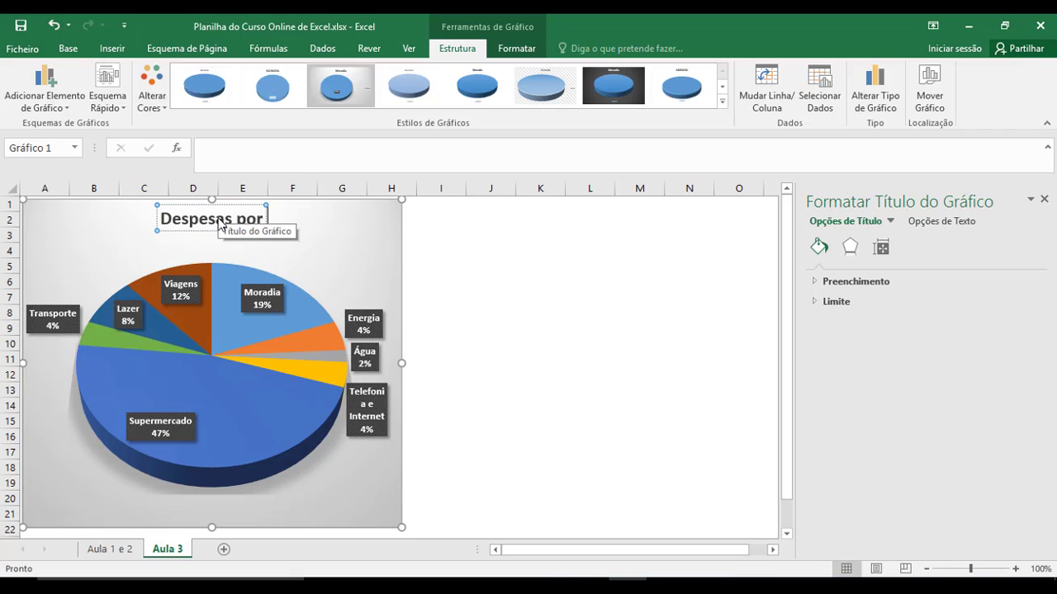
{"action": "type", "text": " %"}
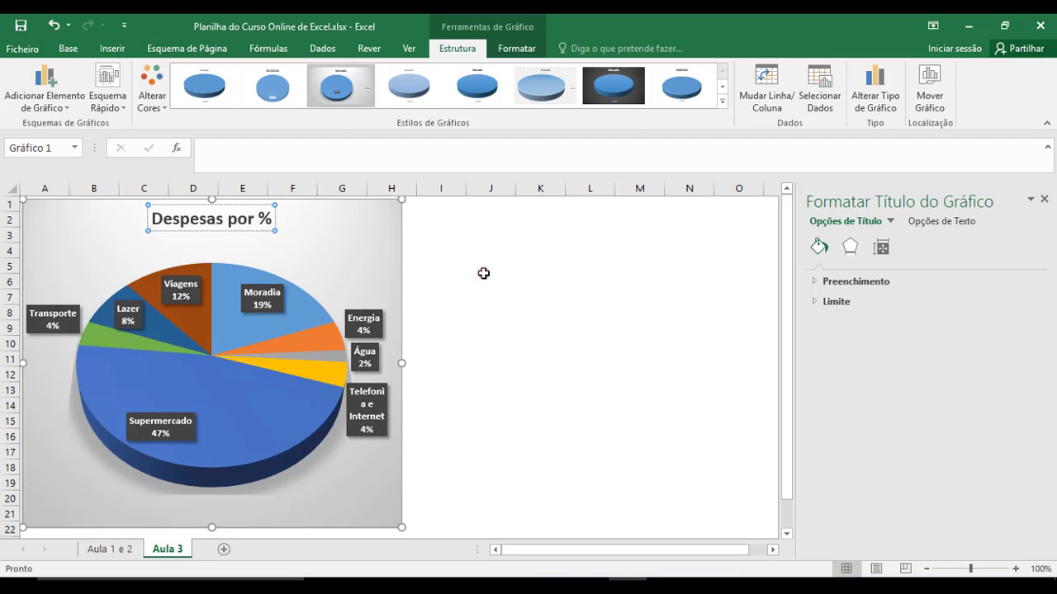
{"action": "left_click", "coordinate": [483, 273]}
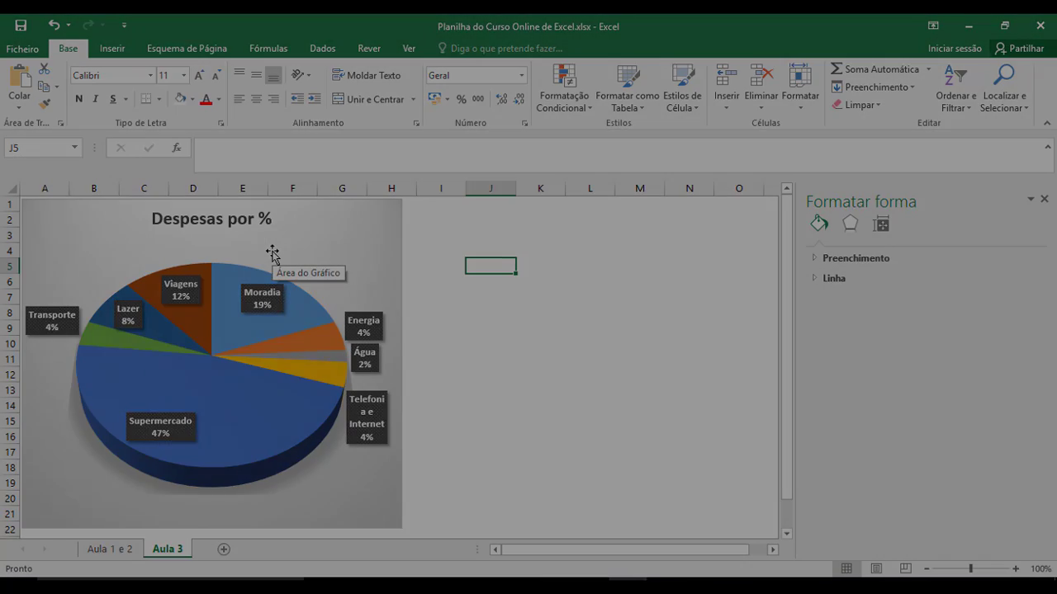
{"action": "left_click", "coordinate": [271, 250]}
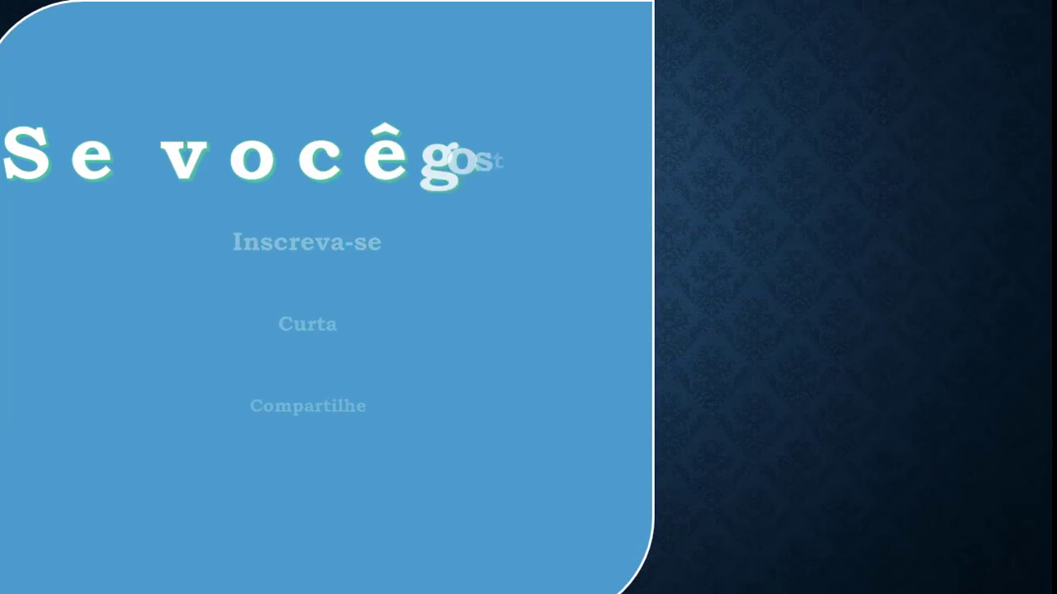